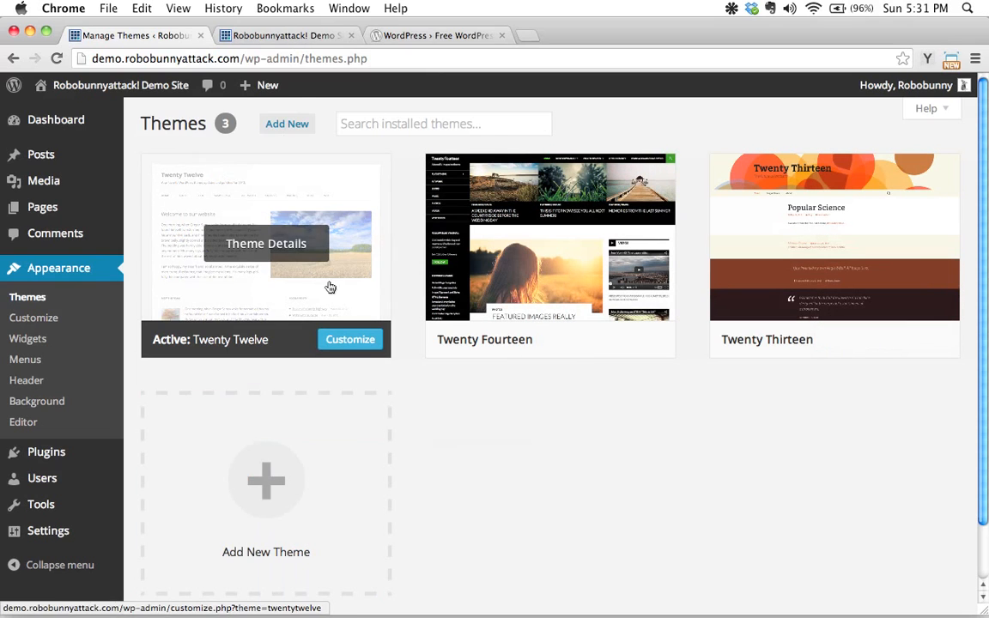
Step: Compare the demo site's front page with the installed themes page where Twenty Twelve is active
click(279, 36)
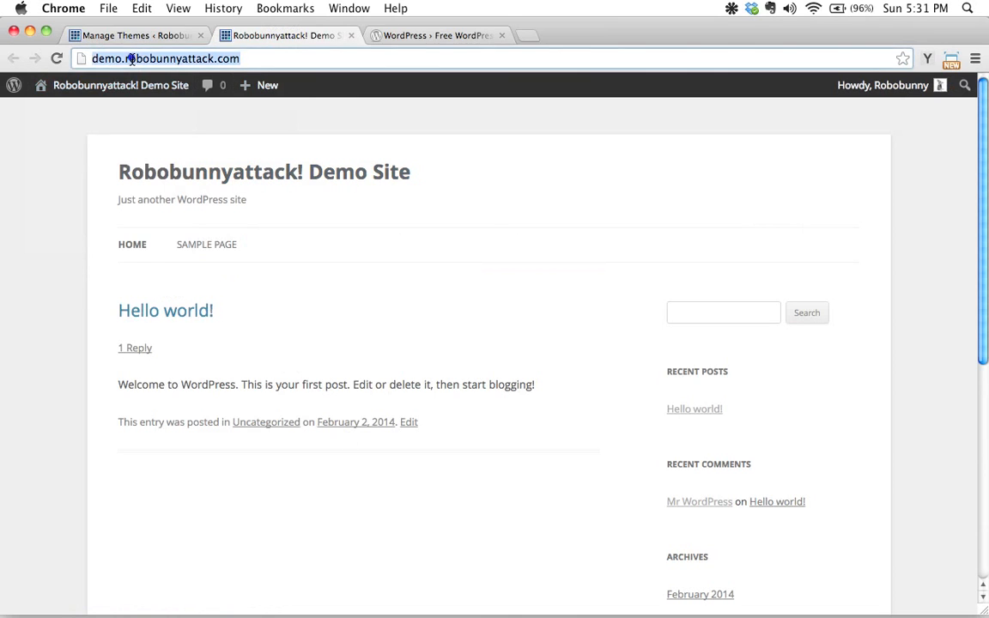
click(162, 36)
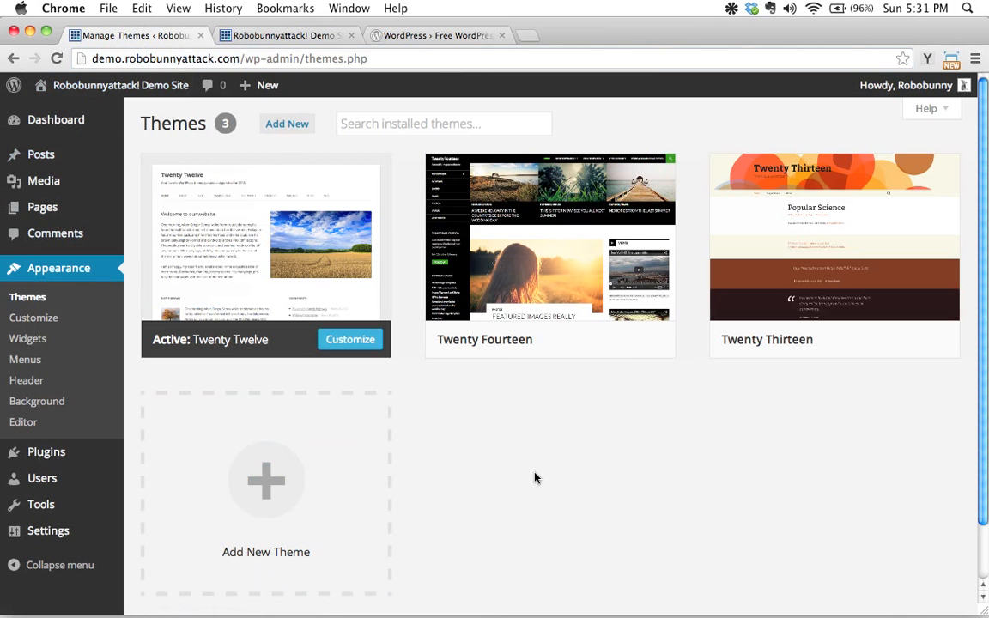
mouse_move(266, 249)
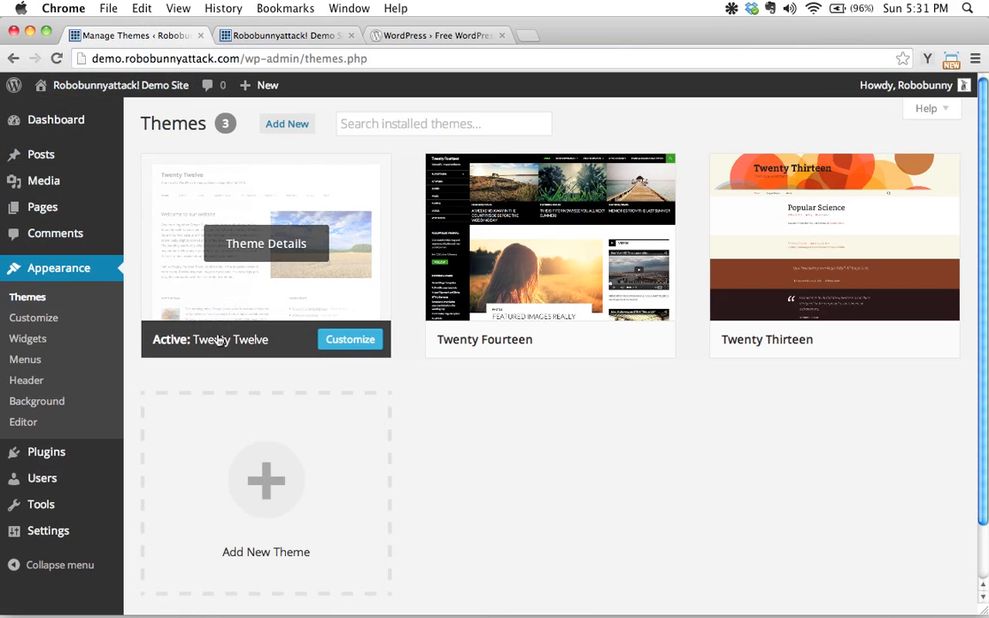
click(273, 35)
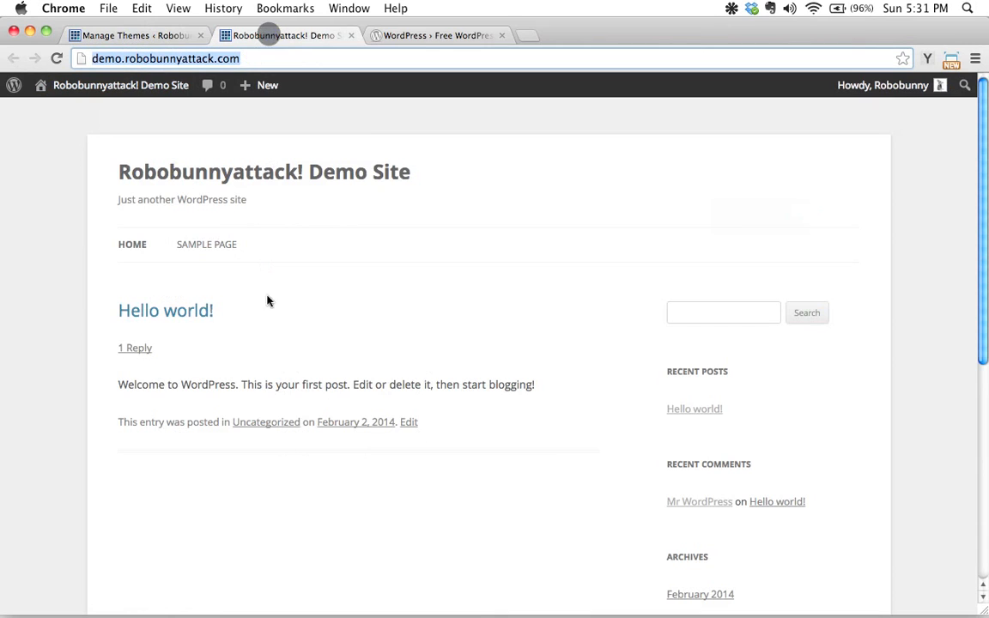
click(142, 35)
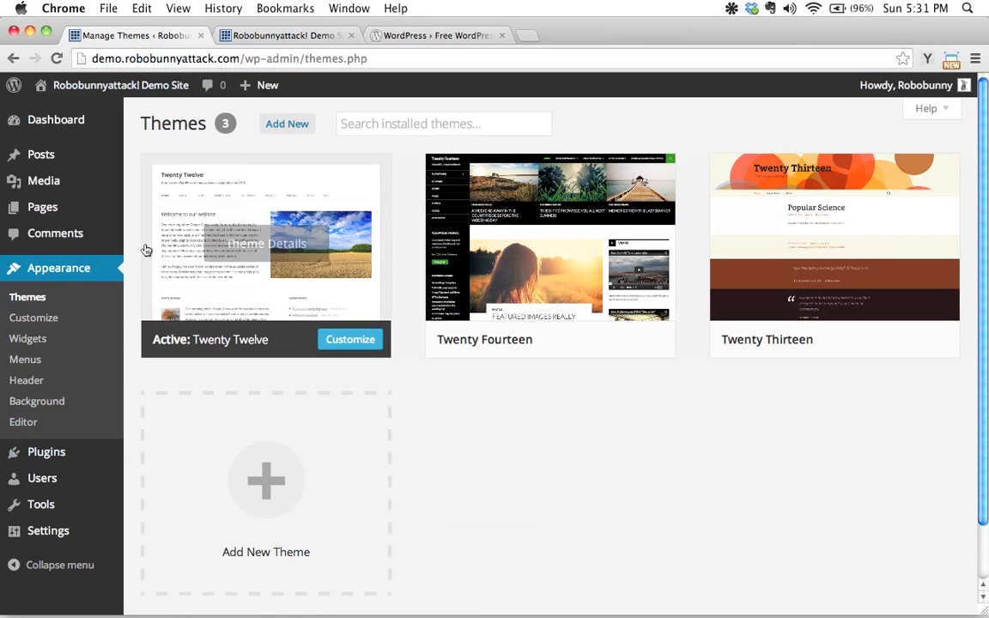
mouse_move(267, 249)
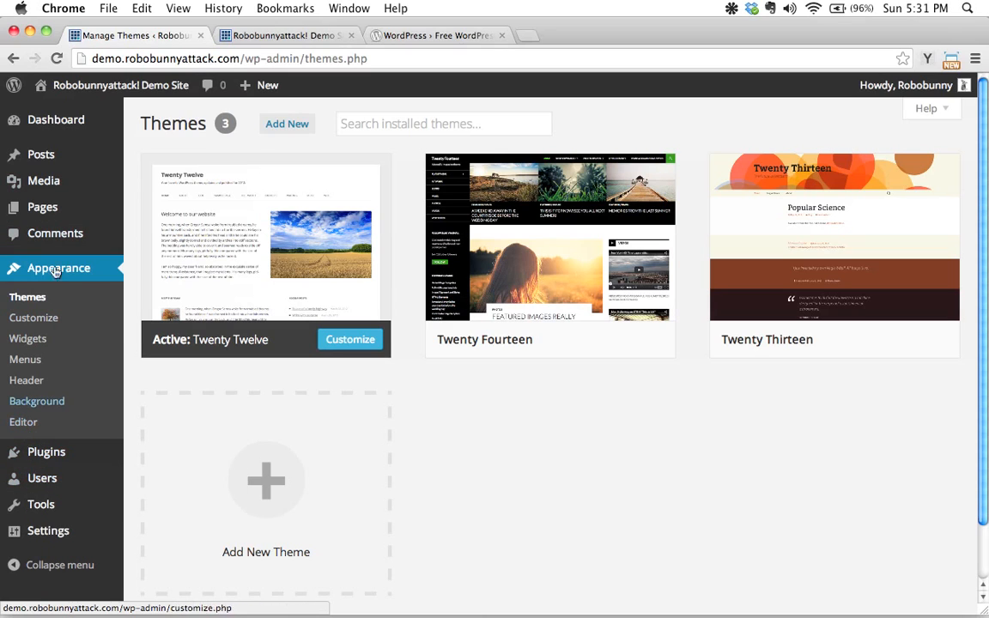
mouse_move(42, 207)
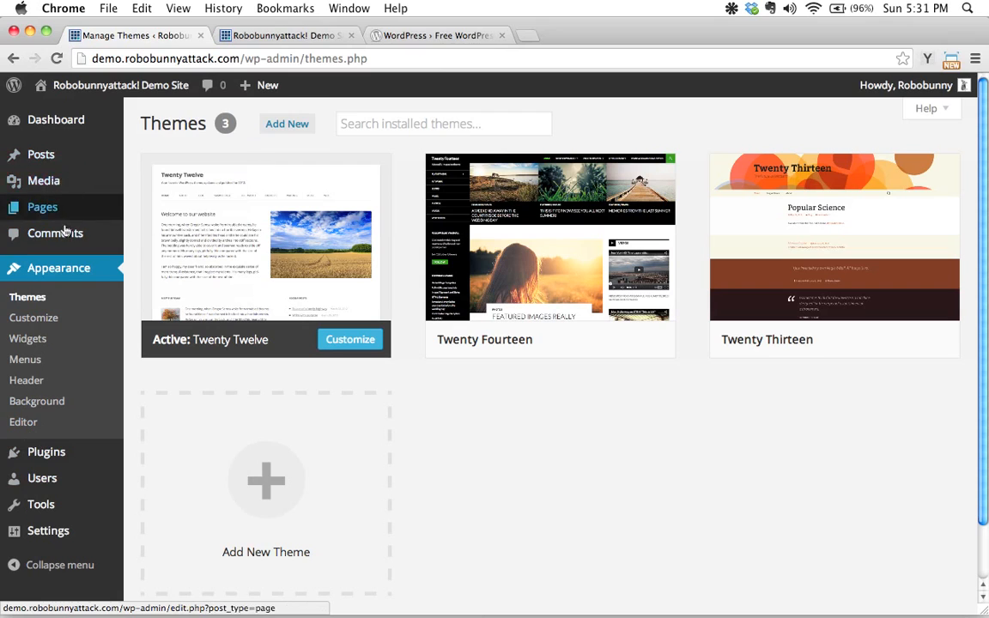
Step: Open Appearance > Editor so Twenty Twelve's style.css loads for editing
click(29, 424)
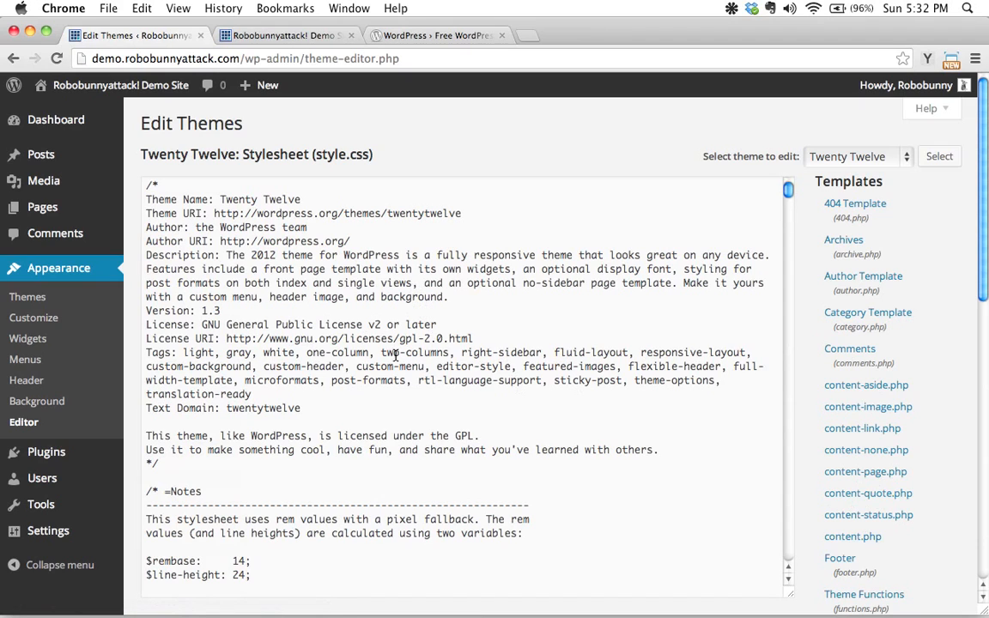
scroll(459, 295, down, 3)
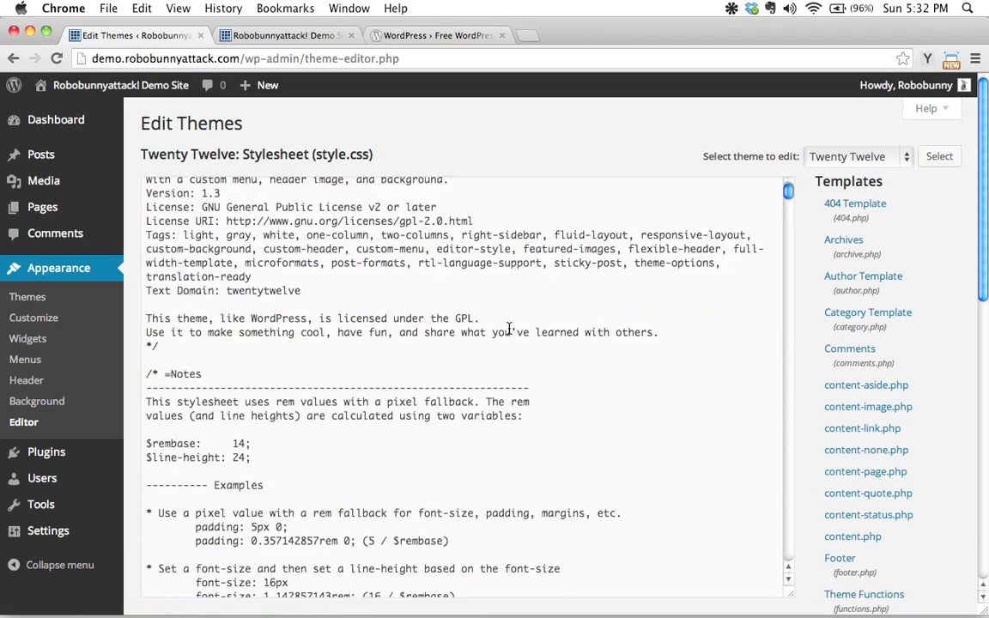
scroll(797, 332, down, 1)
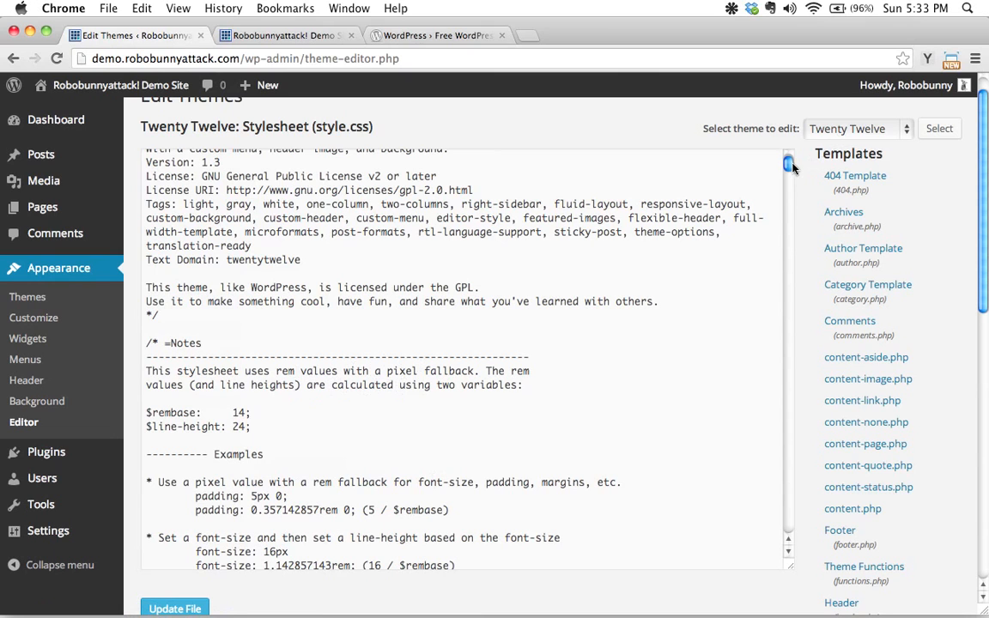
drag(788, 163, 790, 506)
scroll(790, 507, down, 3)
scroll(790, 507, up, 3)
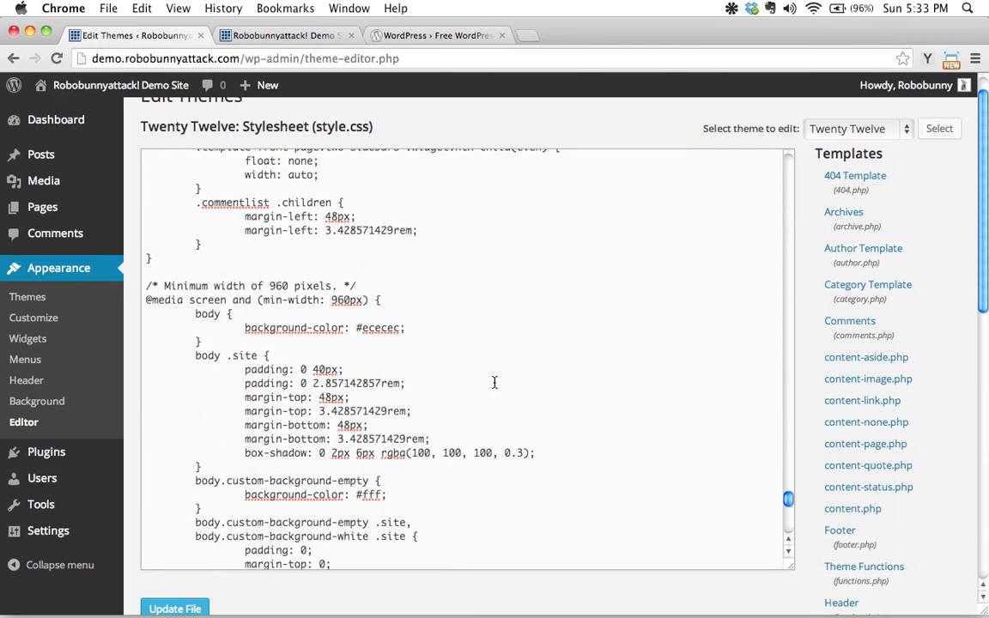
Step: Replace the body background value #ececec with red in the 960px media query and save the stylesheet
click(283, 35)
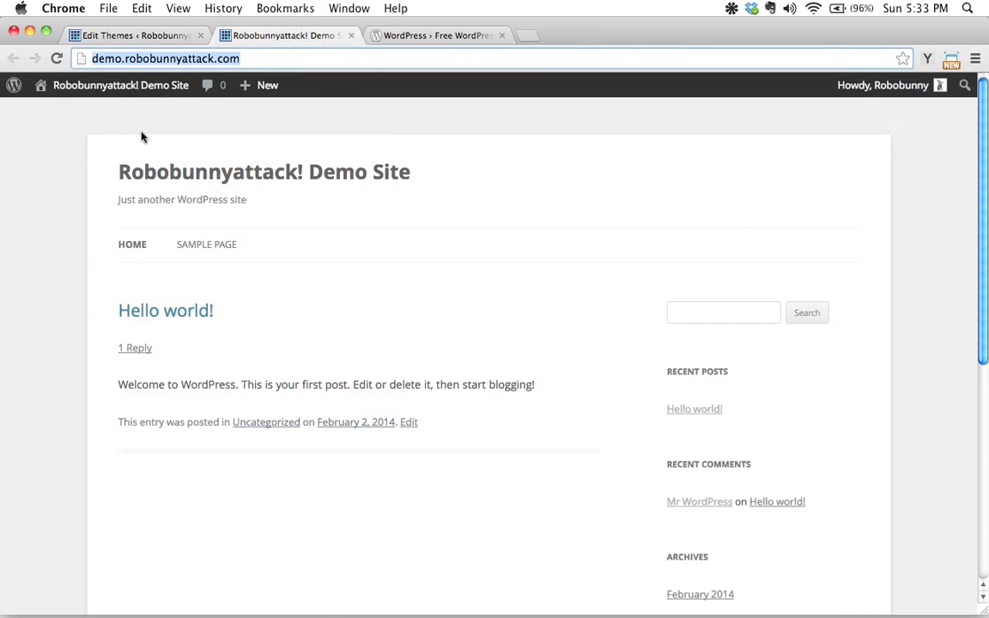
click(109, 33)
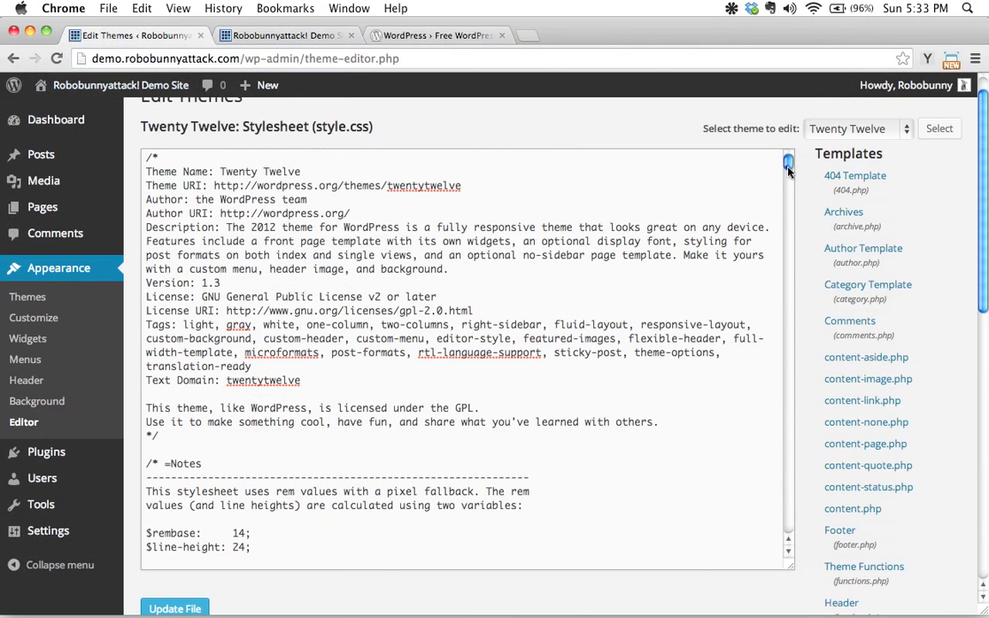
mouse_move(788, 163)
mouse_down()
mouse_move(780, 482)
mouse_move(788, 516)
mouse_up()
drag(356, 226, 401, 226)
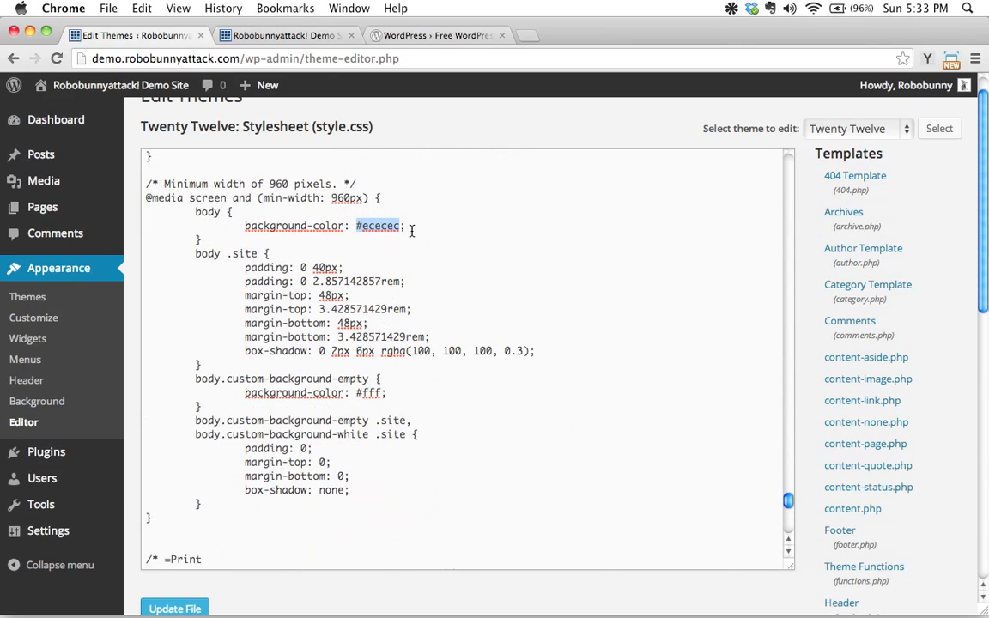
text(re)
text(d)
click(184, 608)
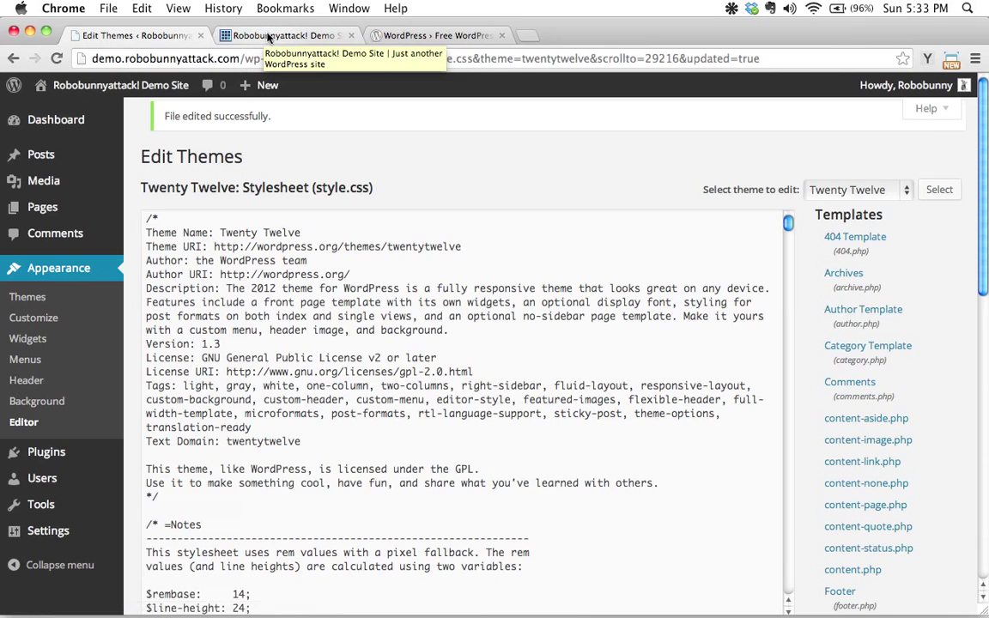
Step: Reload the demo site's front page to confirm the red background
click(263, 36)
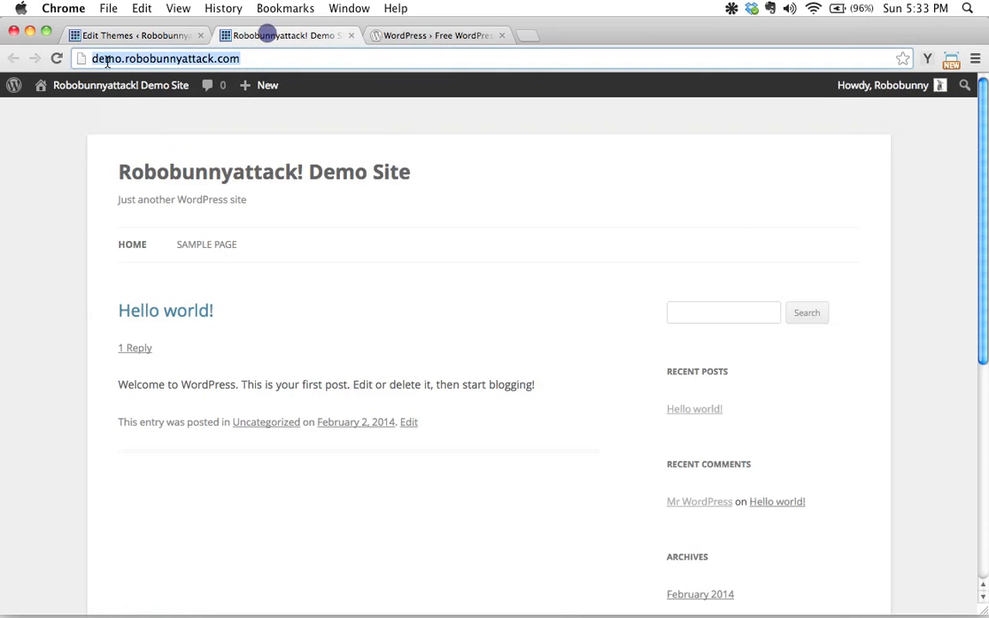
click(55, 56)
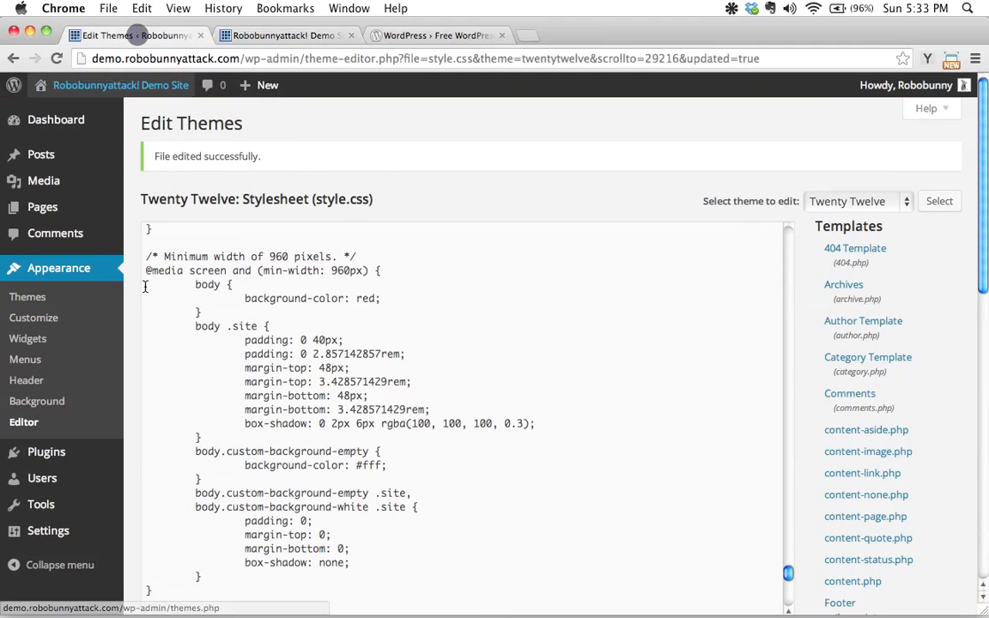
Step: Go to Dashboard > Updates, showing the latest WordPress version is installed
click(55, 124)
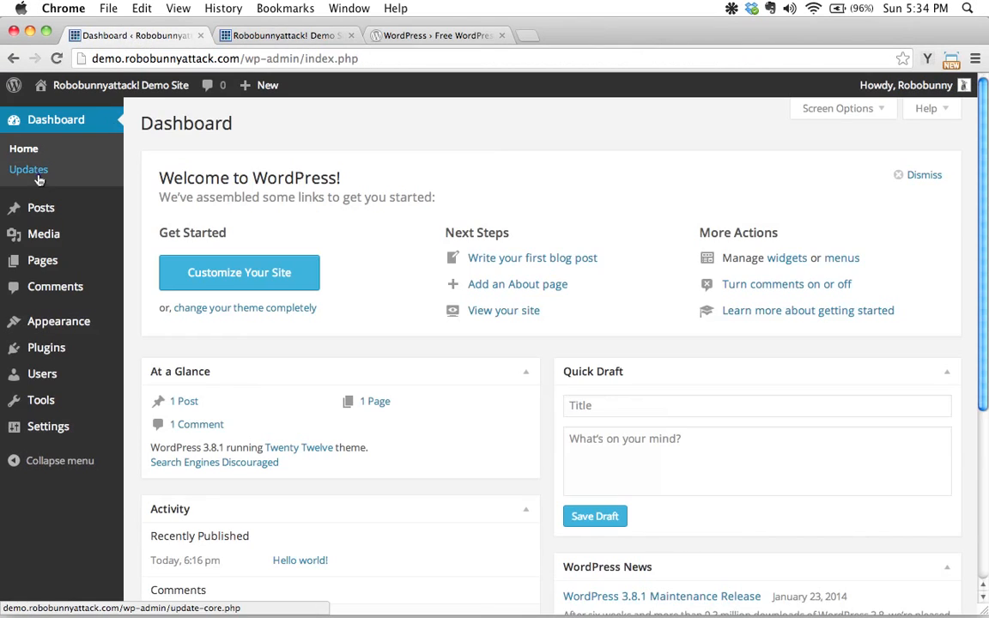
click(38, 177)
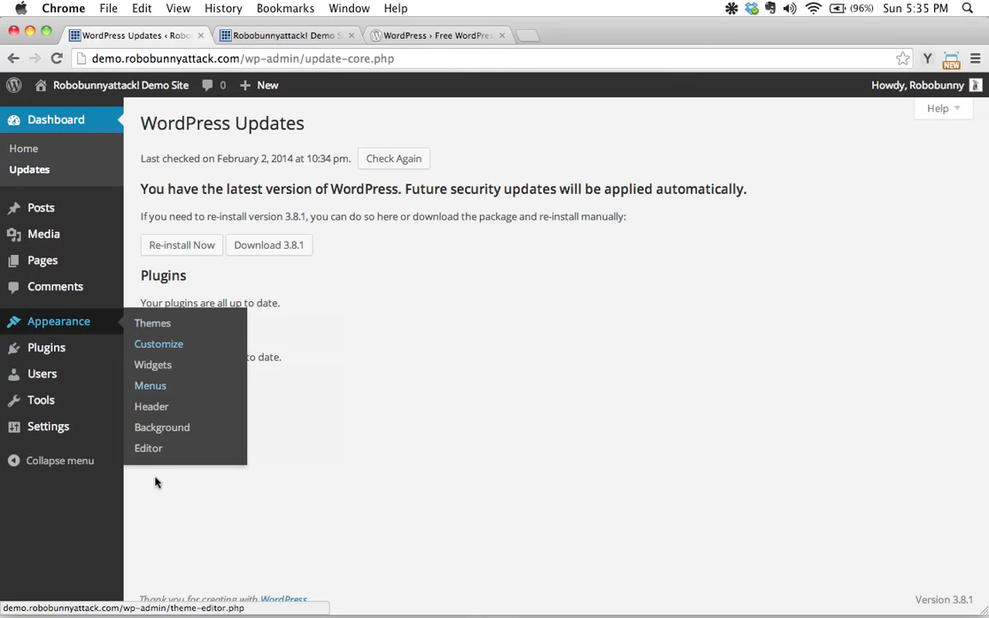
Step: Reopen the theme editor on Twenty Twelve's style.css to review its navigation and front-page rules
mouse_move(59, 322)
click(146, 445)
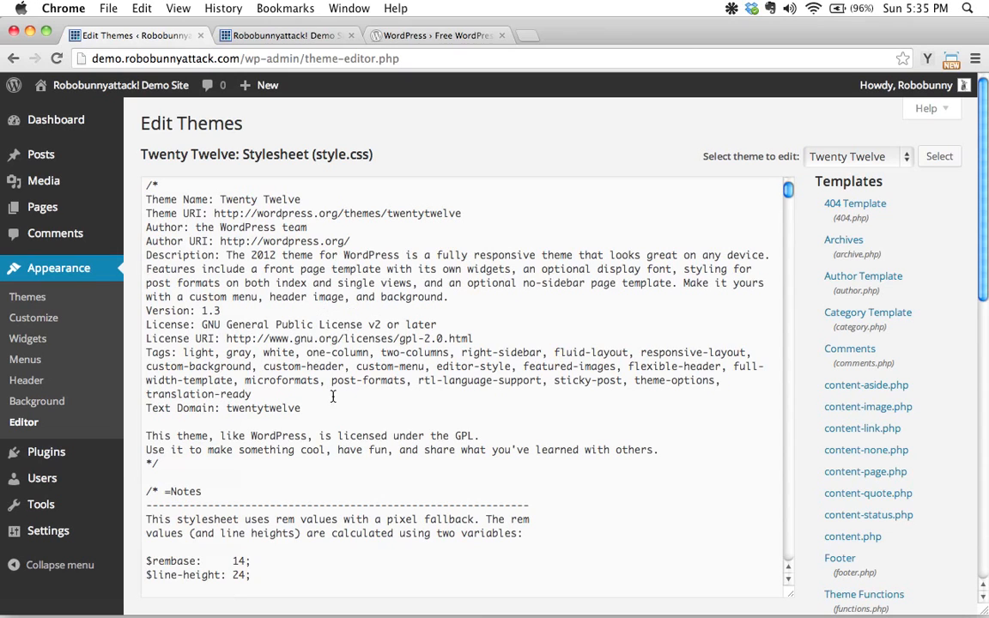
scroll(792, 252, down, 2)
drag(792, 252, 791, 519)
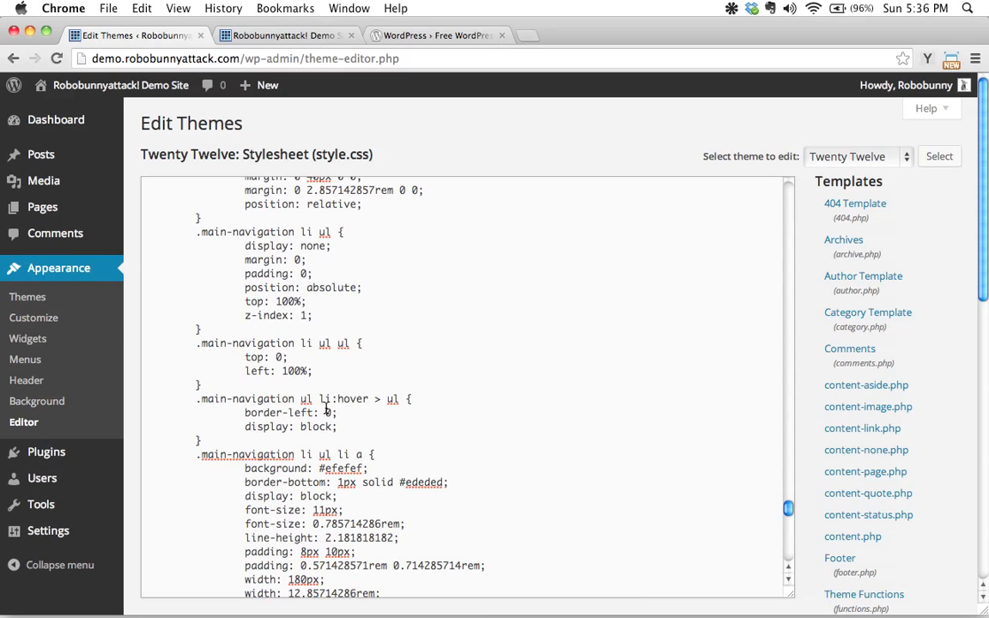
scroll(326, 410, down, 5)
scroll(389, 382, down, 5)
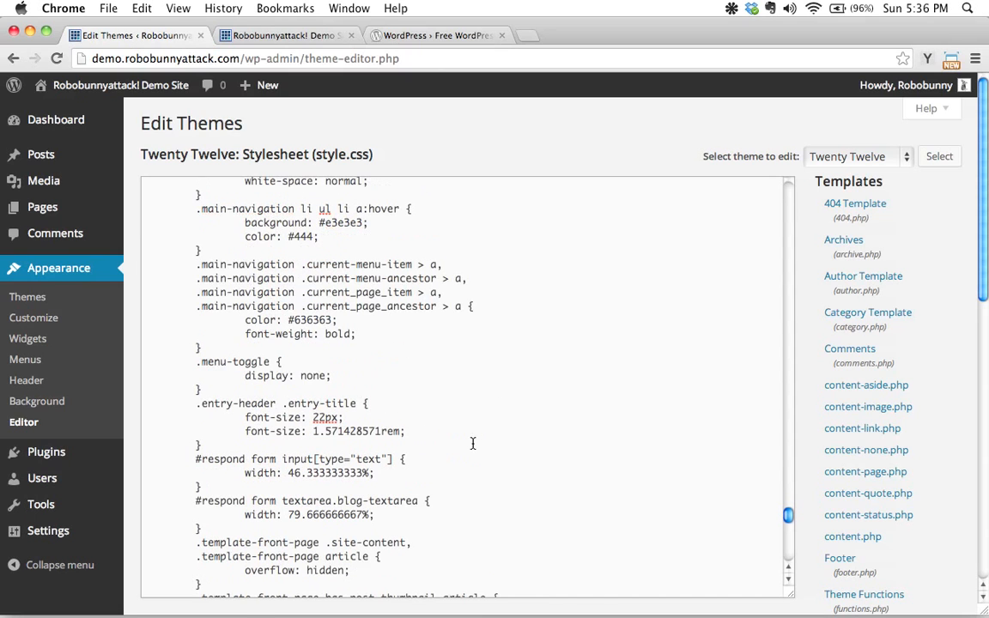
scroll(389, 383, down, 3)
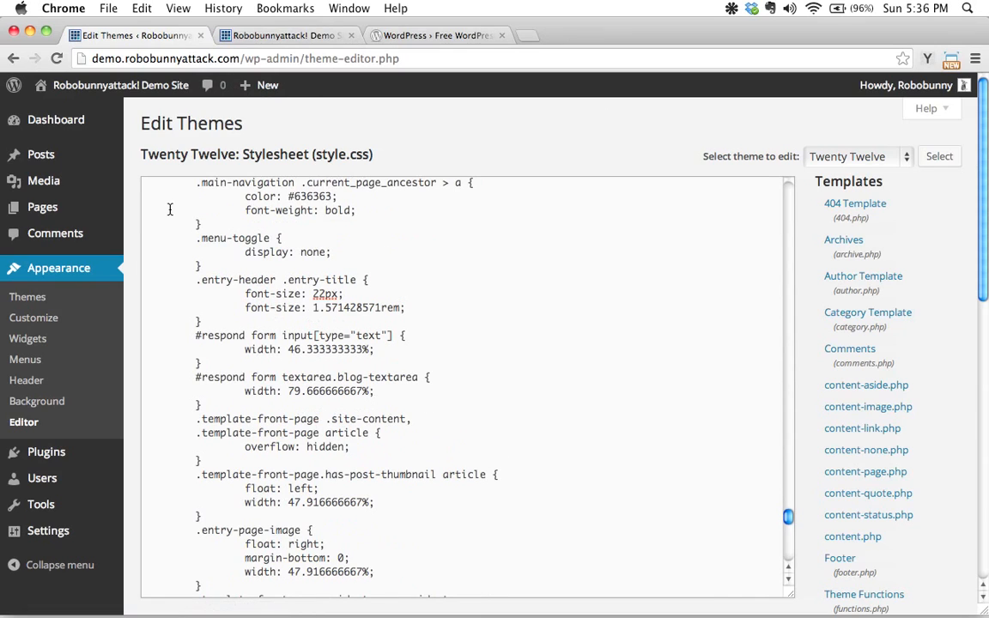
mouse_move(56, 120)
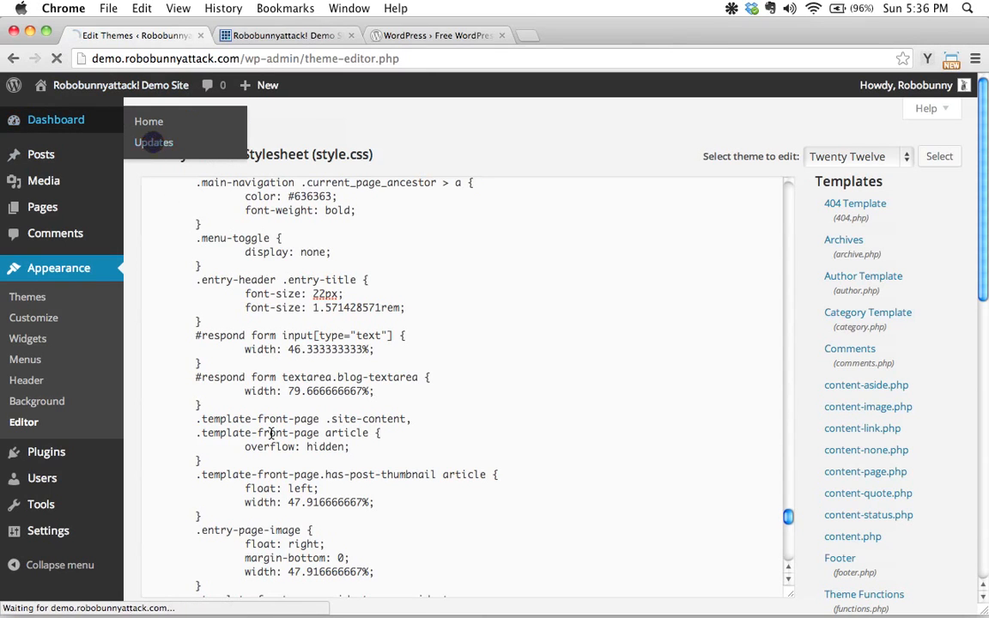
Step: Visit the Updates page, then flip between admin and the red-backgrounded demo site front page
click(153, 144)
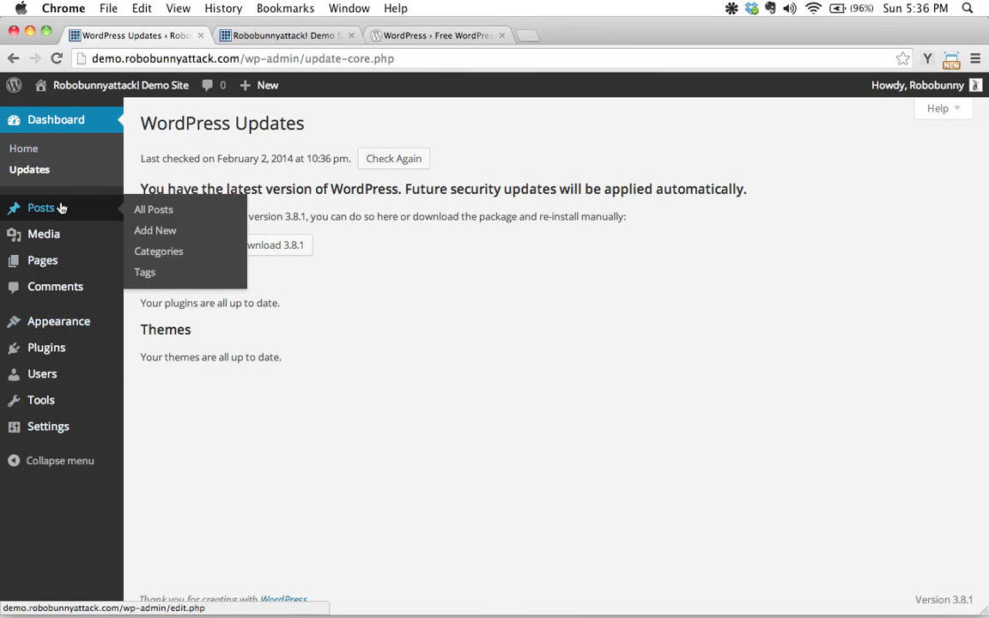
click(266, 35)
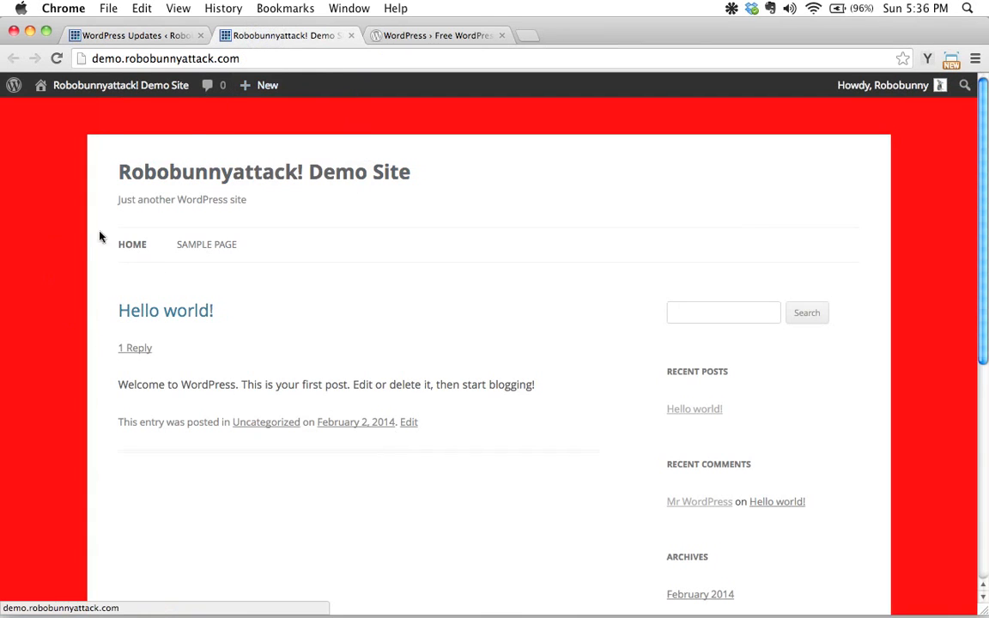
click(143, 35)
mouse_move(262, 85)
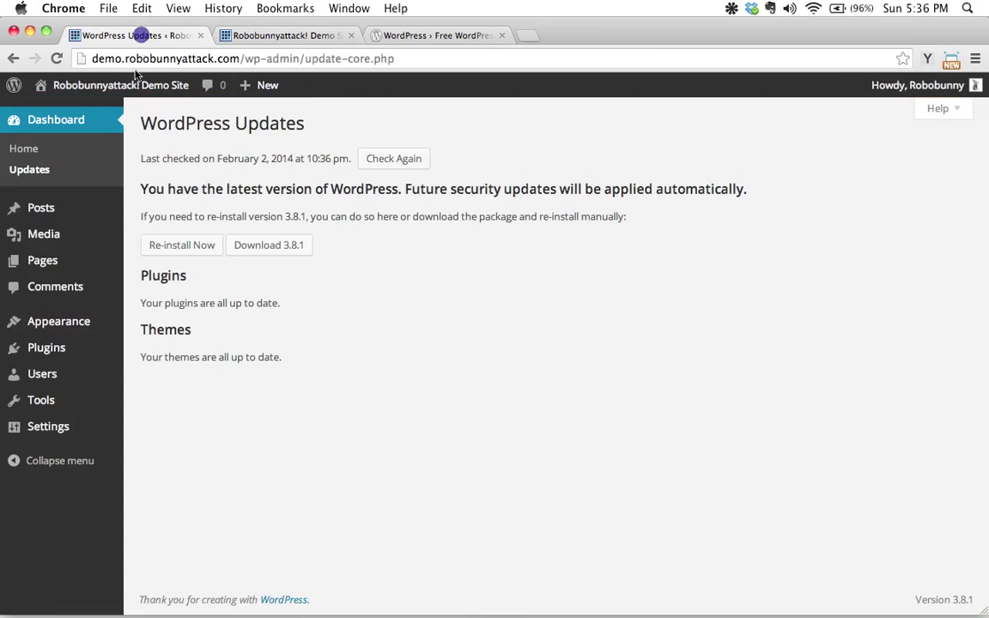
click(285, 35)
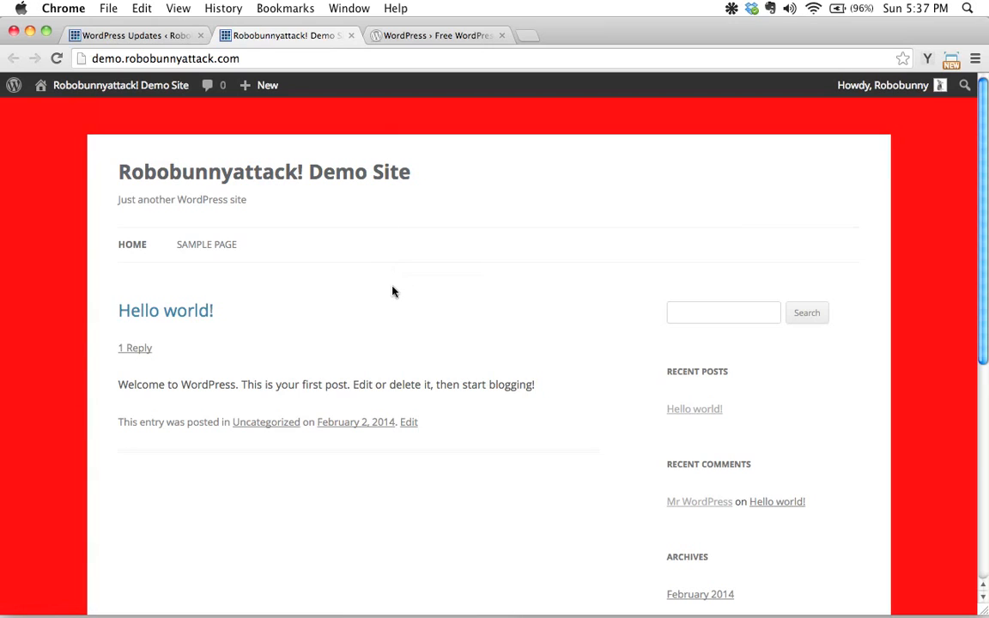
Step: From the WordPress.org Themes Directory, open the Hueman theme's screenshot image in a new tab
click(425, 38)
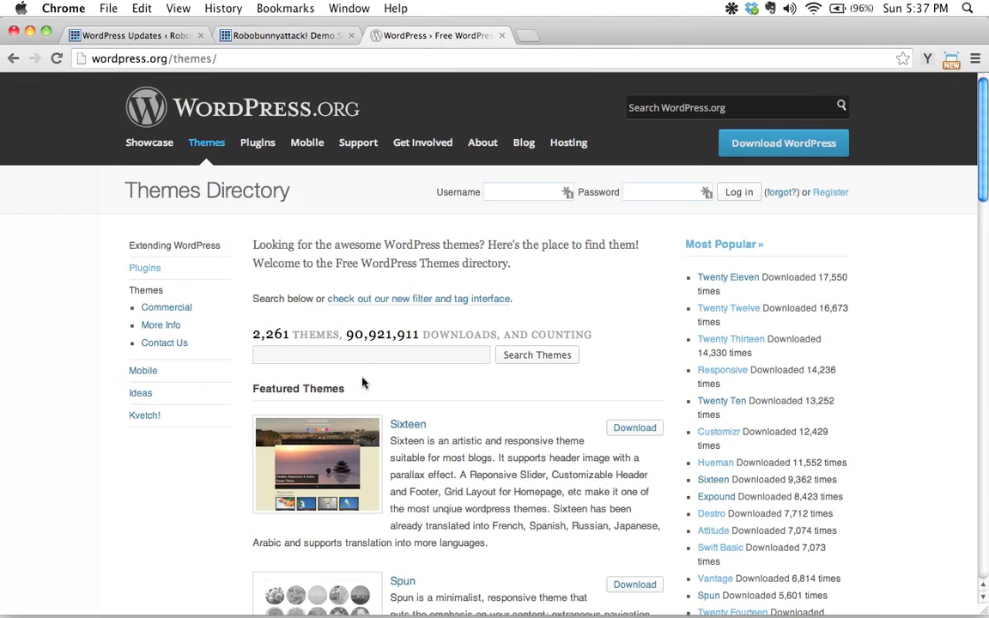
scroll(364, 380, down, 5)
scroll(375, 383, down, 2)
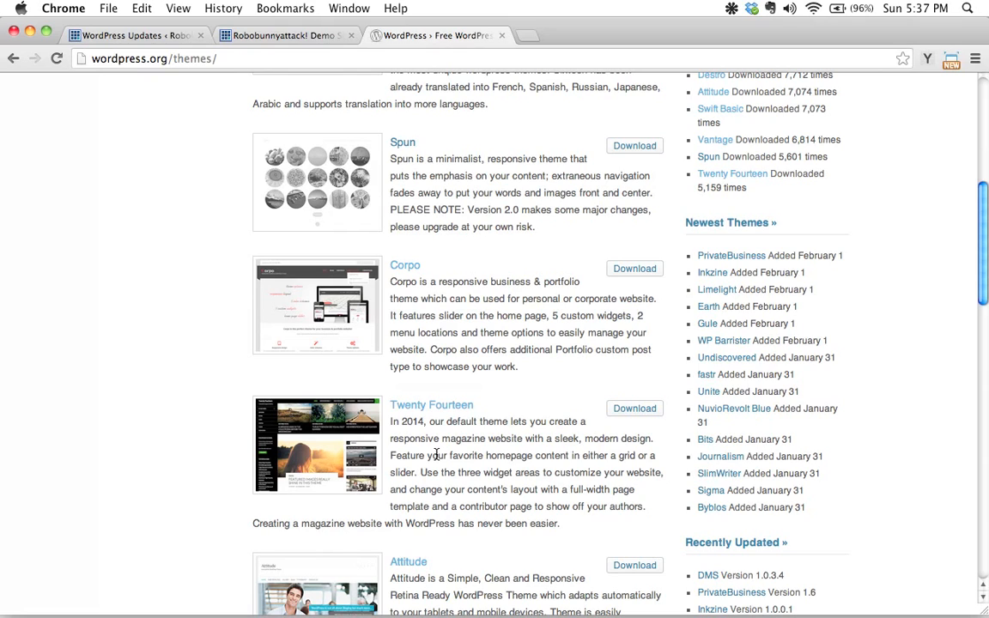
scroll(436, 456, down, 2)
scroll(471, 442, down, 3)
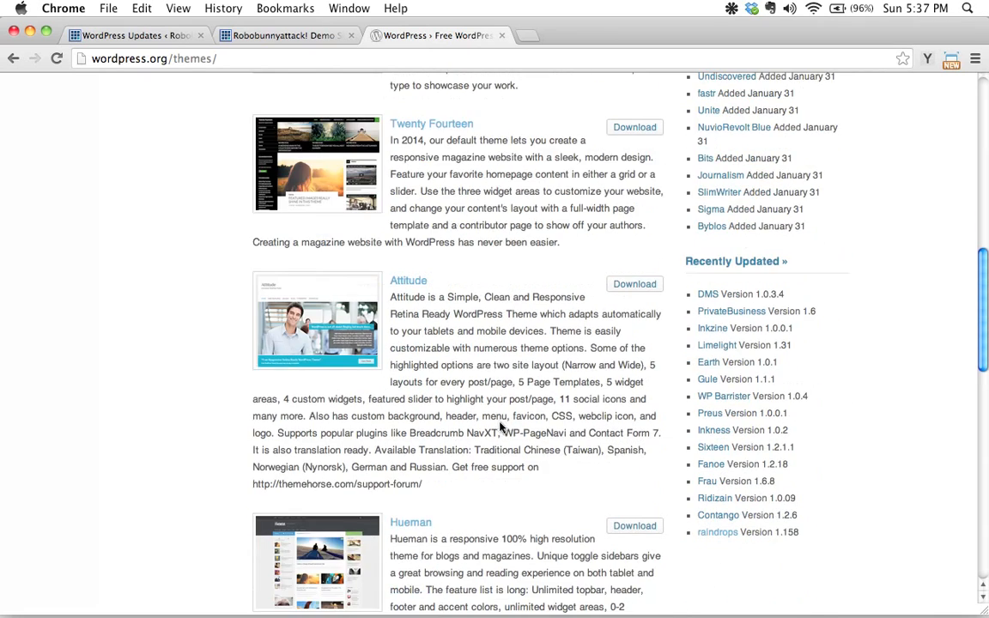
scroll(504, 427, up, 15)
click(169, 59)
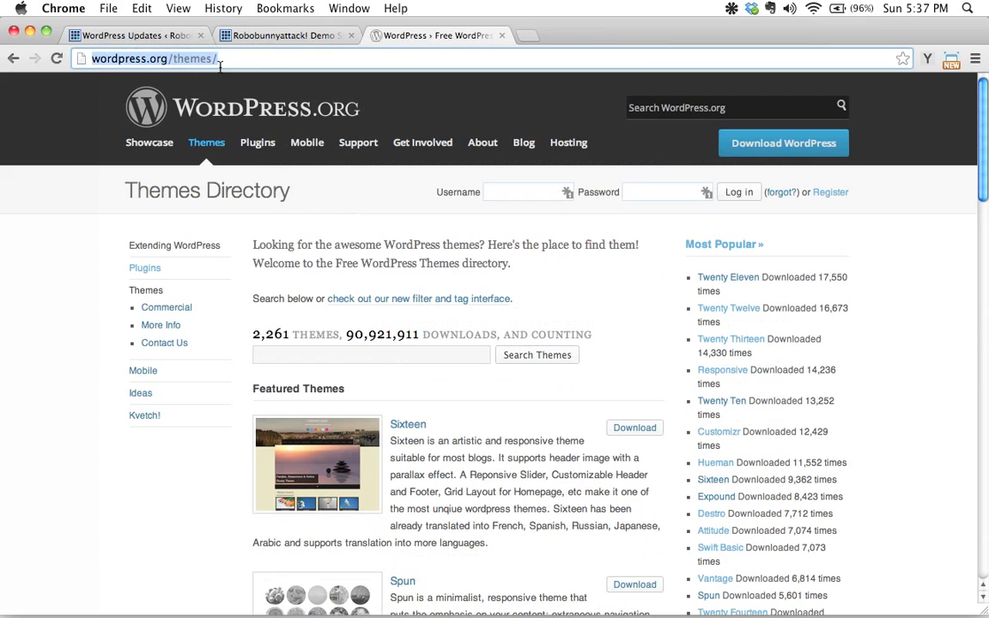
scroll(384, 382, down, 2)
scroll(384, 382, down, 5)
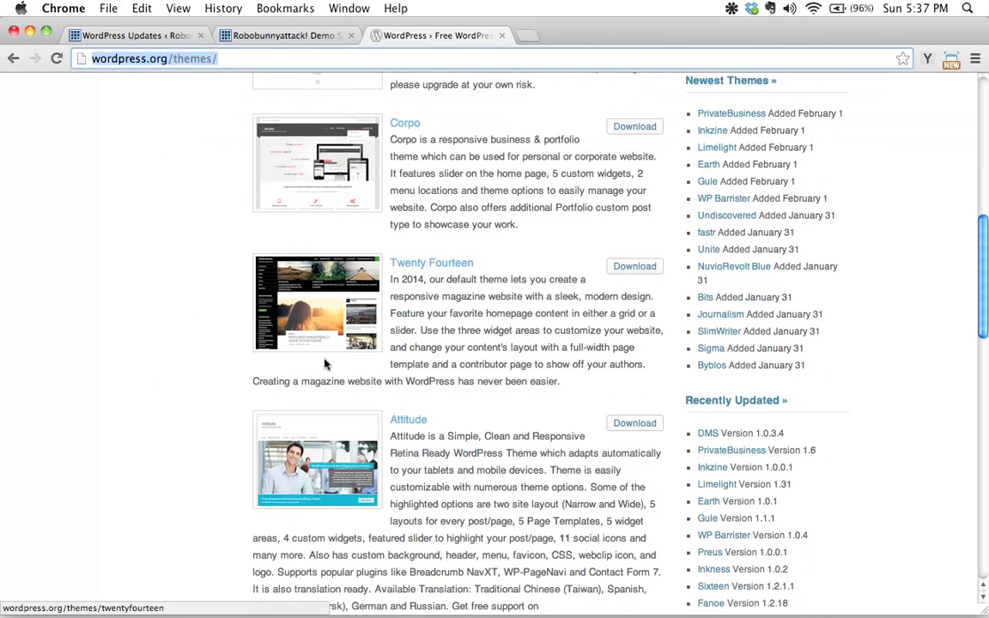
scroll(343, 370, up, 7)
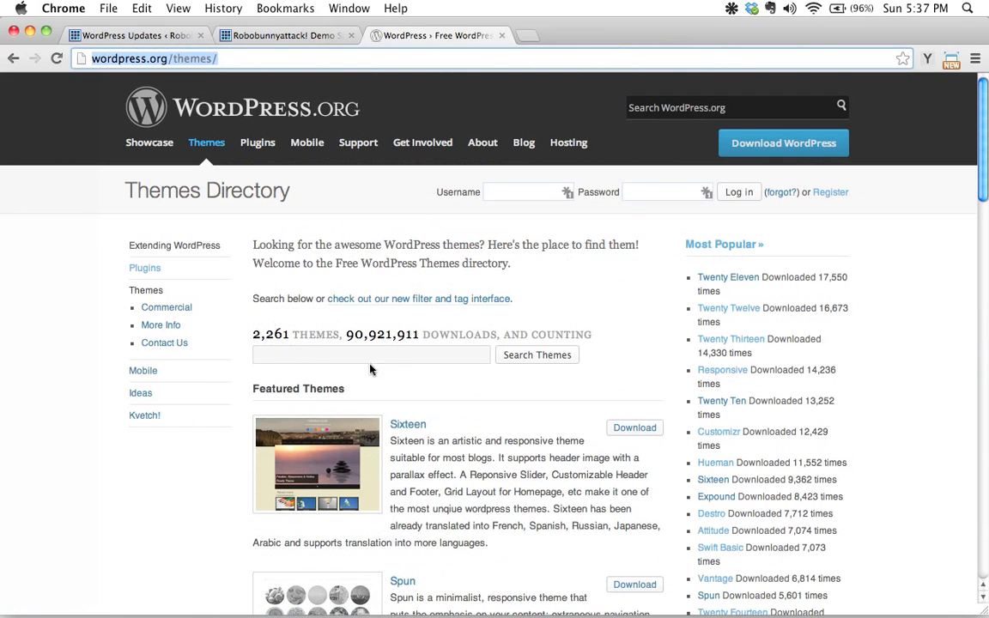
scroll(371, 369, down, 1)
scroll(429, 382, down, 4)
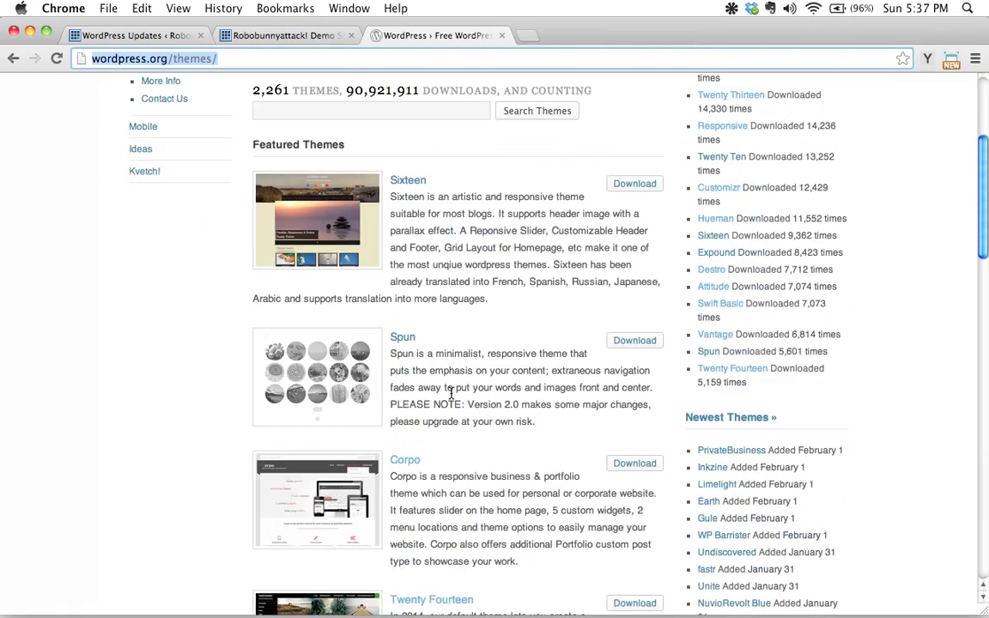
scroll(453, 394, down, 5)
scroll(451, 396, down, 5)
scroll(451, 395, down, 5)
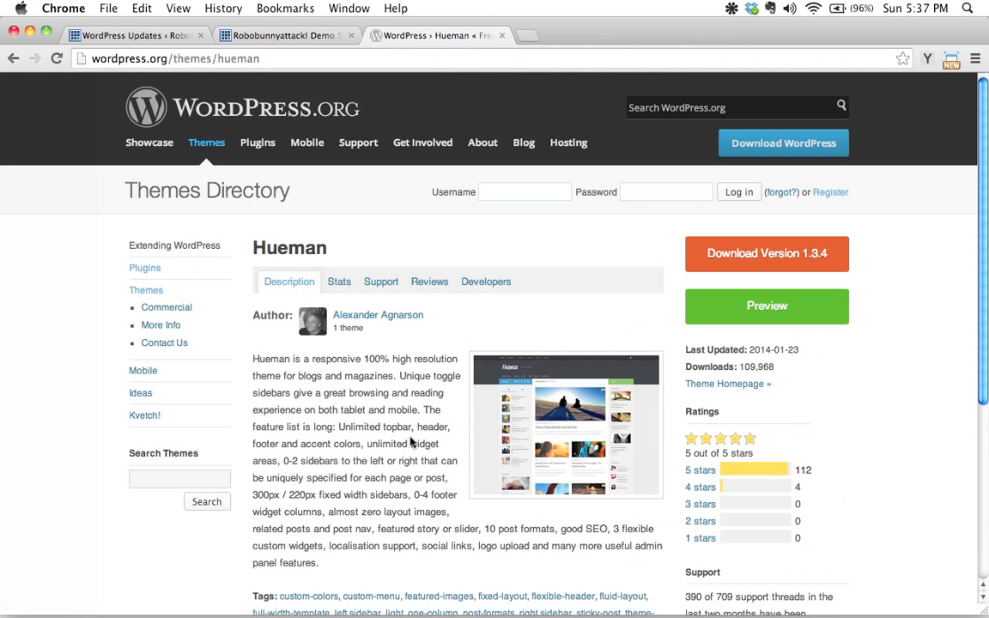
right_click(521, 432)
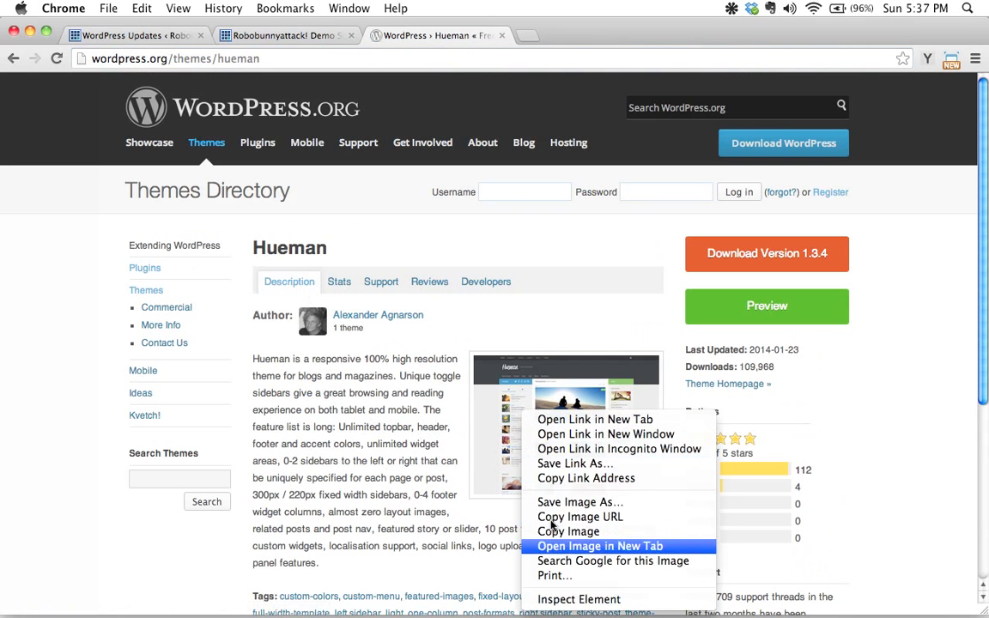
click(555, 546)
click(537, 35)
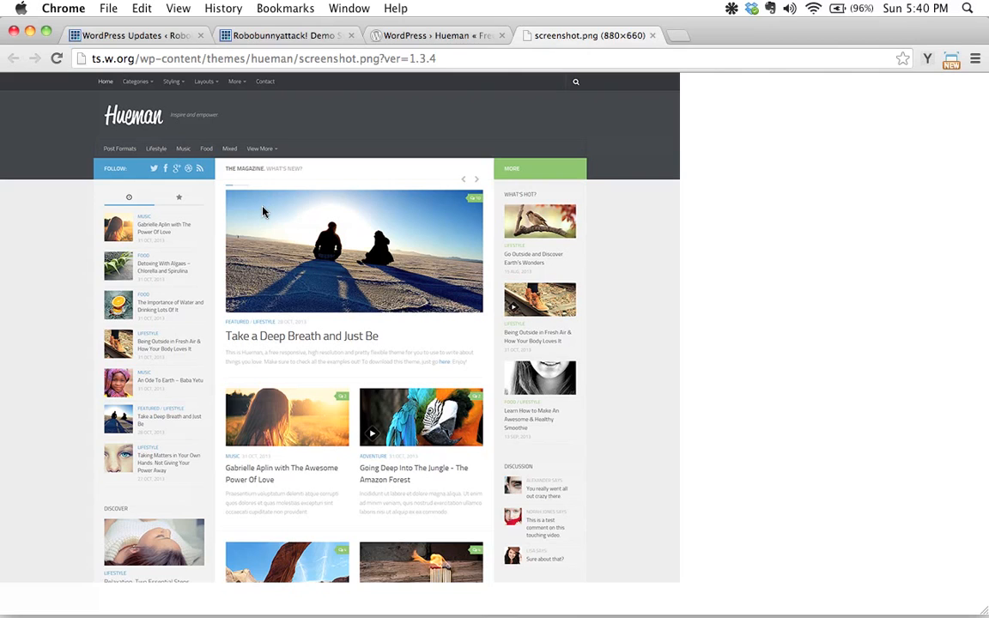
Step: Switch to Cyberduck's Bluehost window and open the themes folder inside wp-content
key(super+Tab)
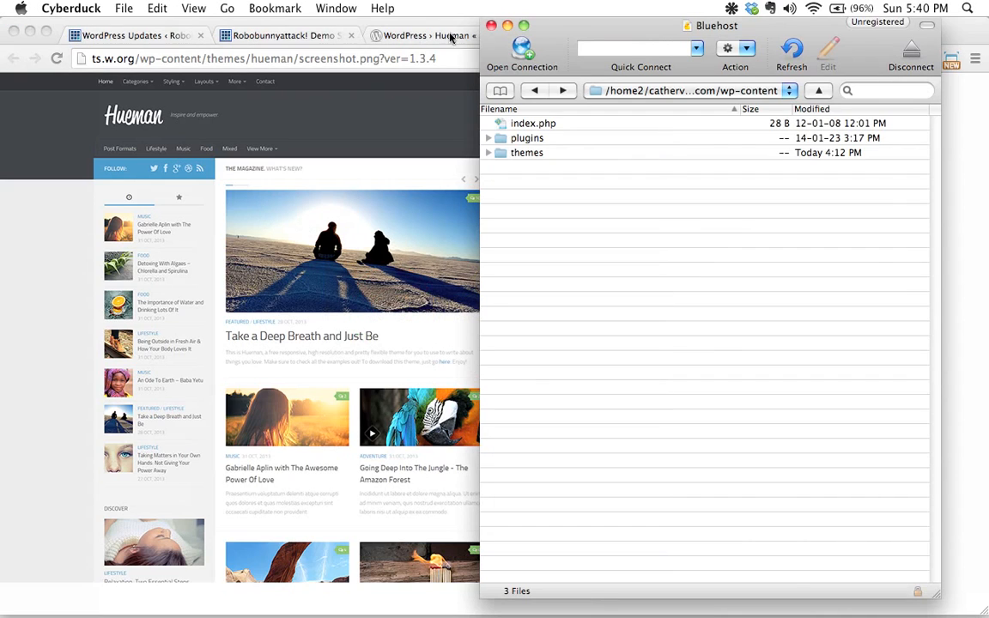
drag(588, 26, 572, 26)
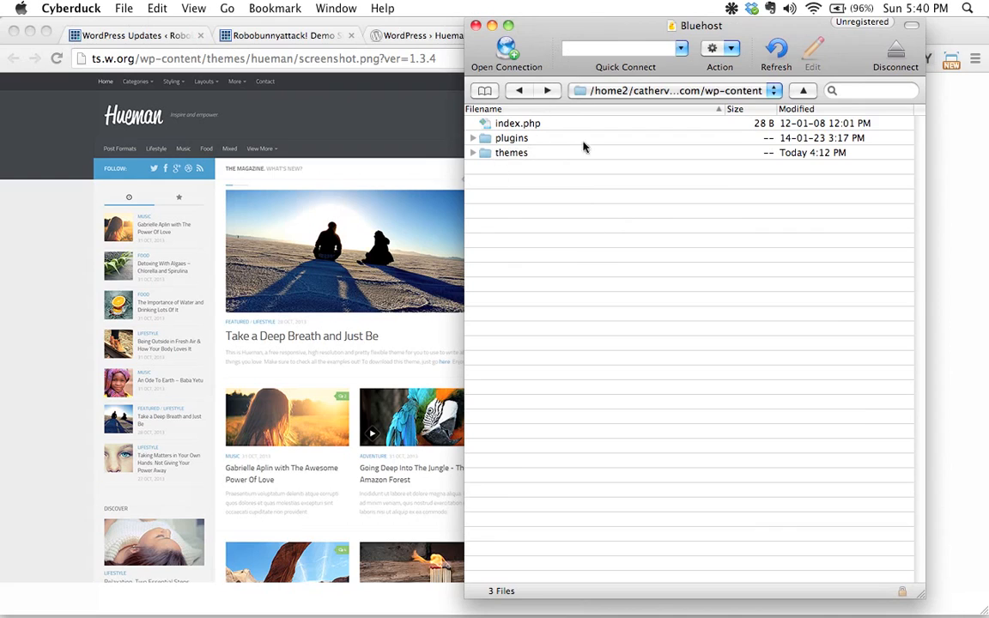
double_click(505, 153)
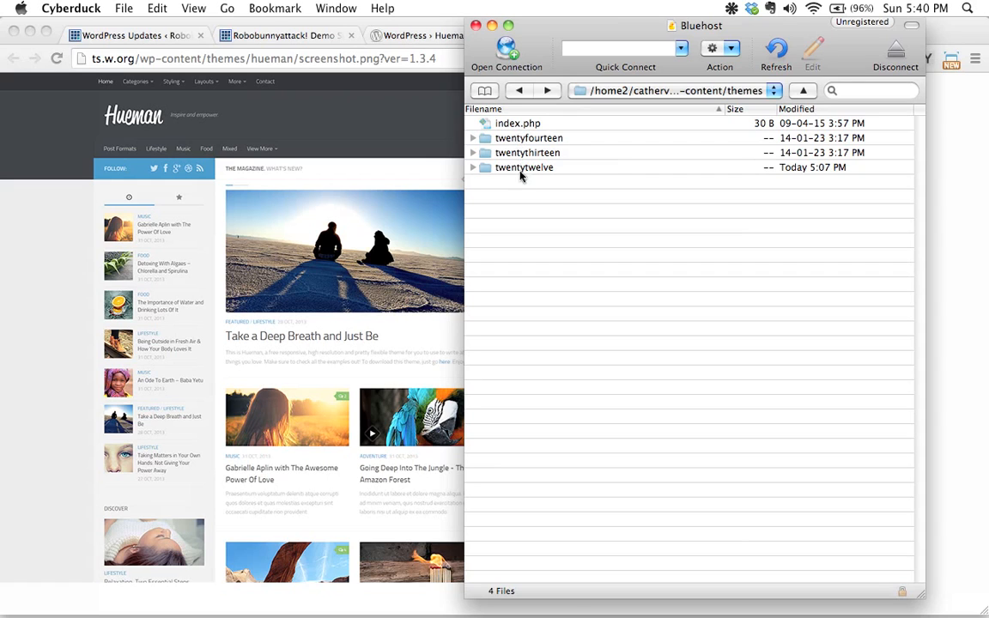
Step: Show the installed Themes page (Twenty Twelve active, Twenty Fourteen, Twenty Thirteen) alongside Cyberduck
click(172, 35)
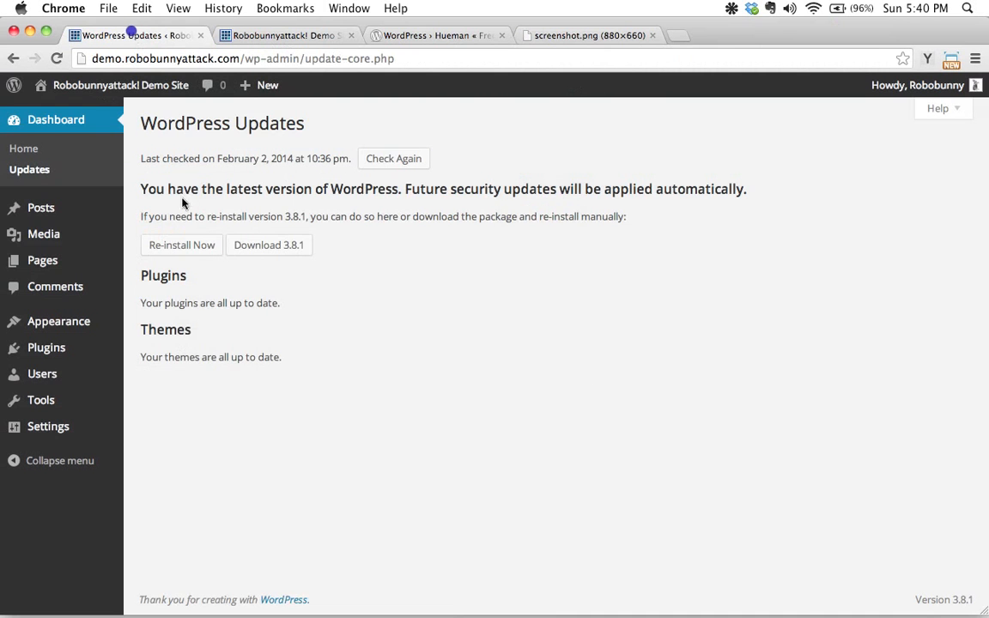
mouse_move(59, 321)
click(149, 327)
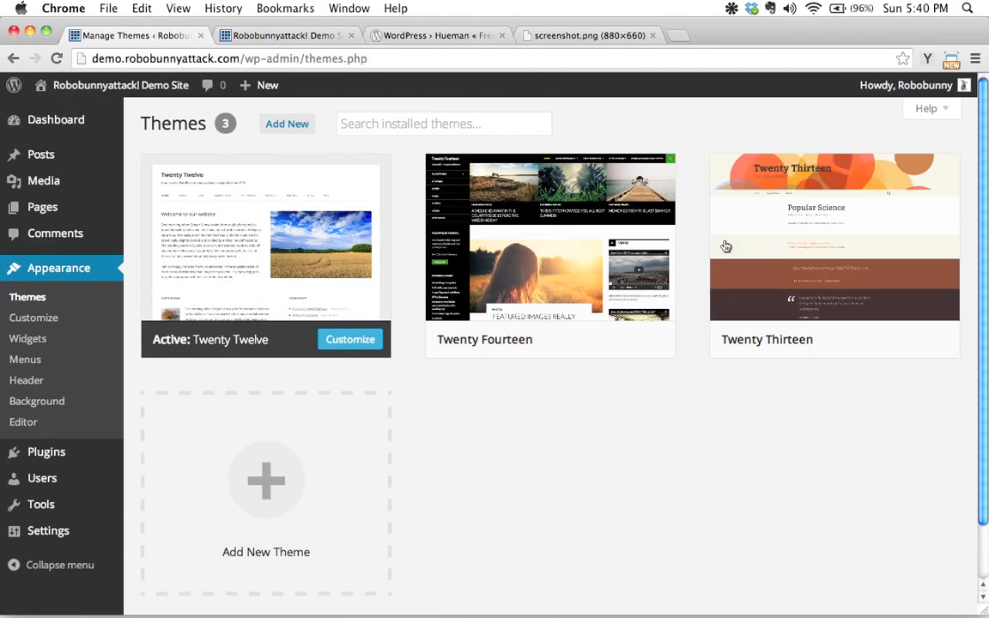
key(super+Tab)
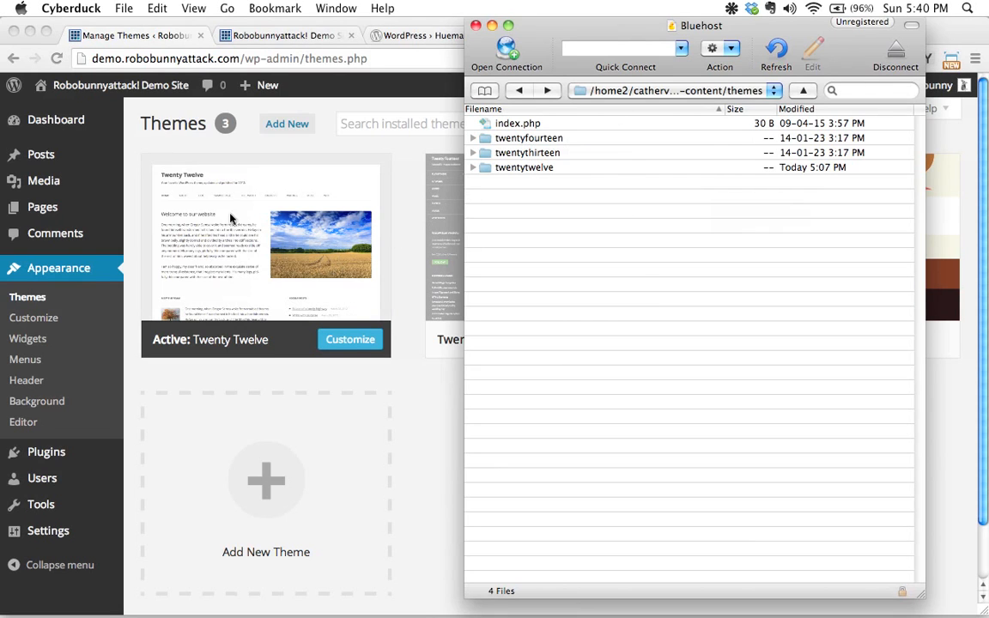
Step: Open the twentytwelve folder in Cyberduck and download its style.css for editing
double_click(510, 171)
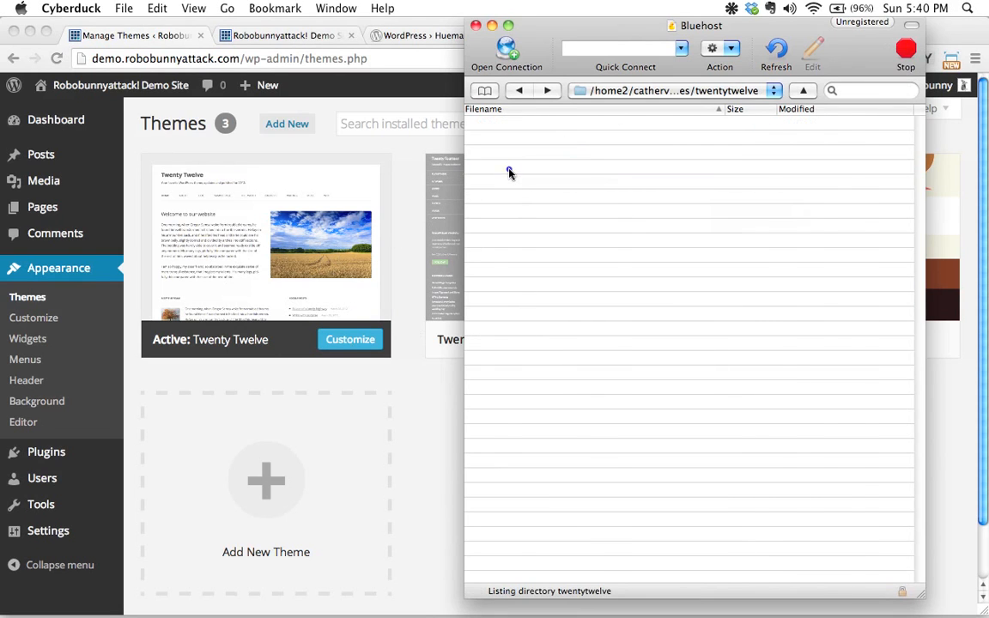
scroll(564, 224, down, 2)
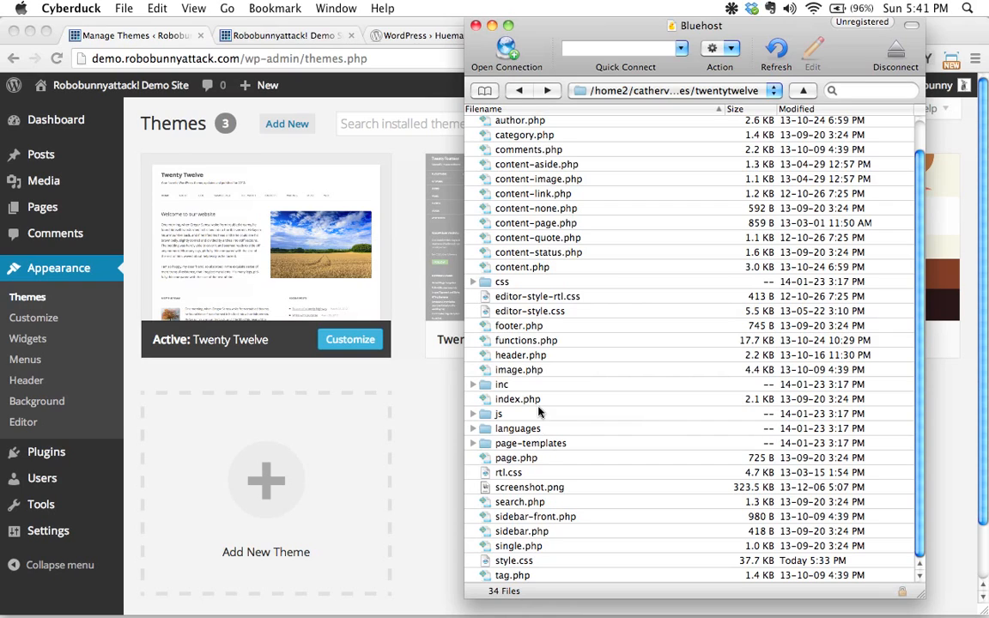
click(515, 561)
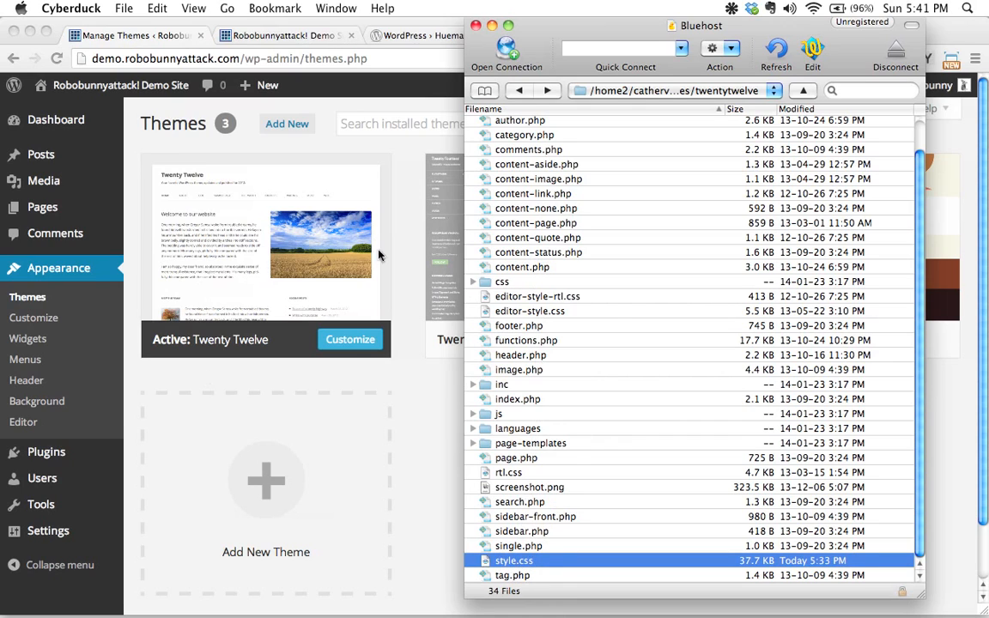
double_click(541, 558)
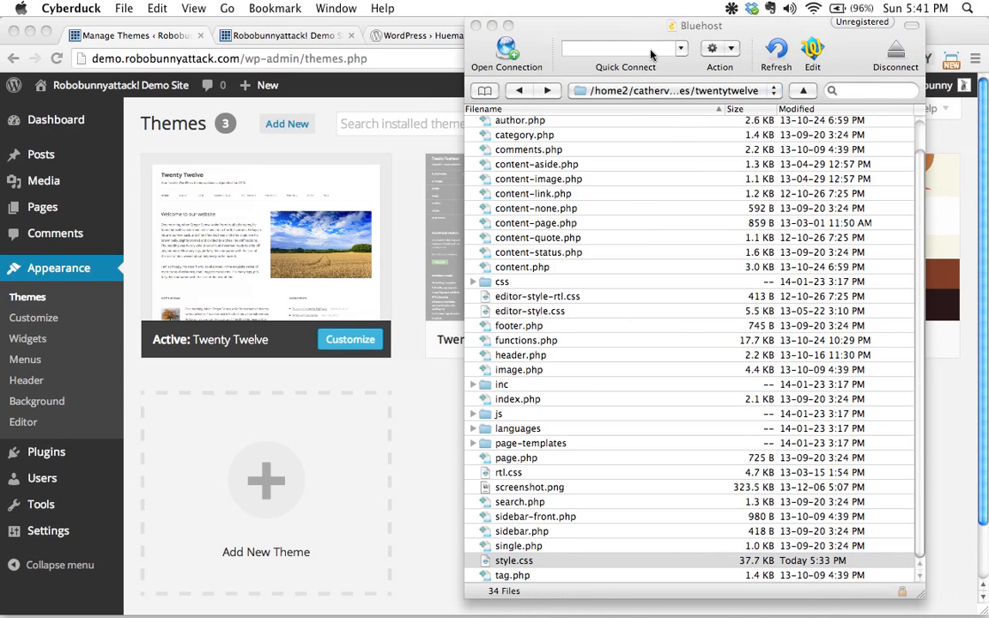
scroll(263, 364, down, 5)
scroll(269, 291, down, 5)
scroll(269, 291, down, 5)
scroll(267, 320, down, 5)
scroll(267, 320, down, 5)
scroll(262, 321, down, 5)
scroll(262, 321, down, 5)
scroll(262, 323, down, 5)
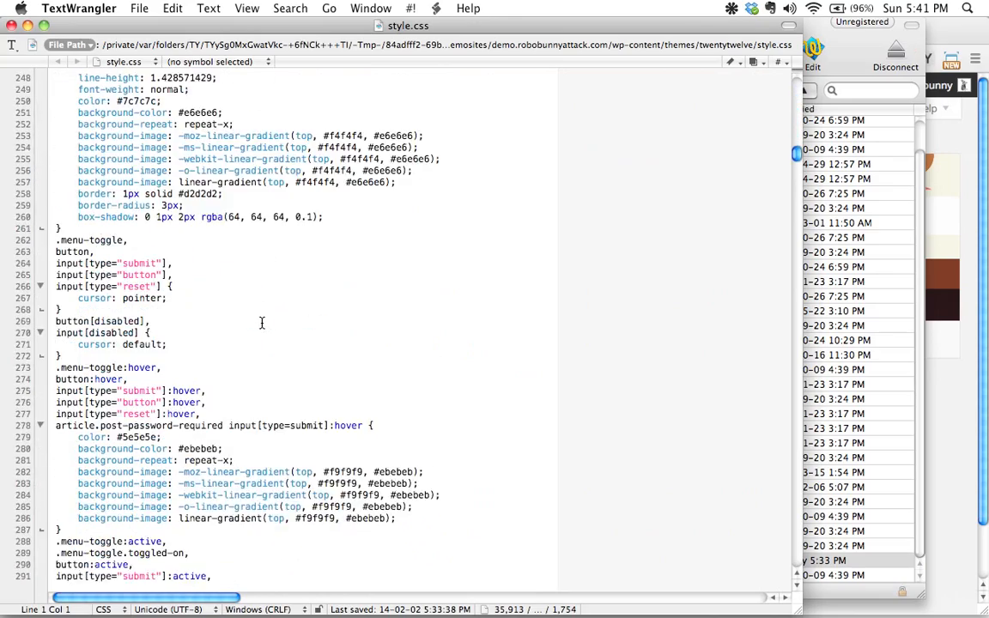
scroll(262, 323, up, 5)
scroll(262, 323, up, 5)
scroll(262, 323, up, 5)
scroll(262, 323, up, 5)
scroll(262, 323, up, 2)
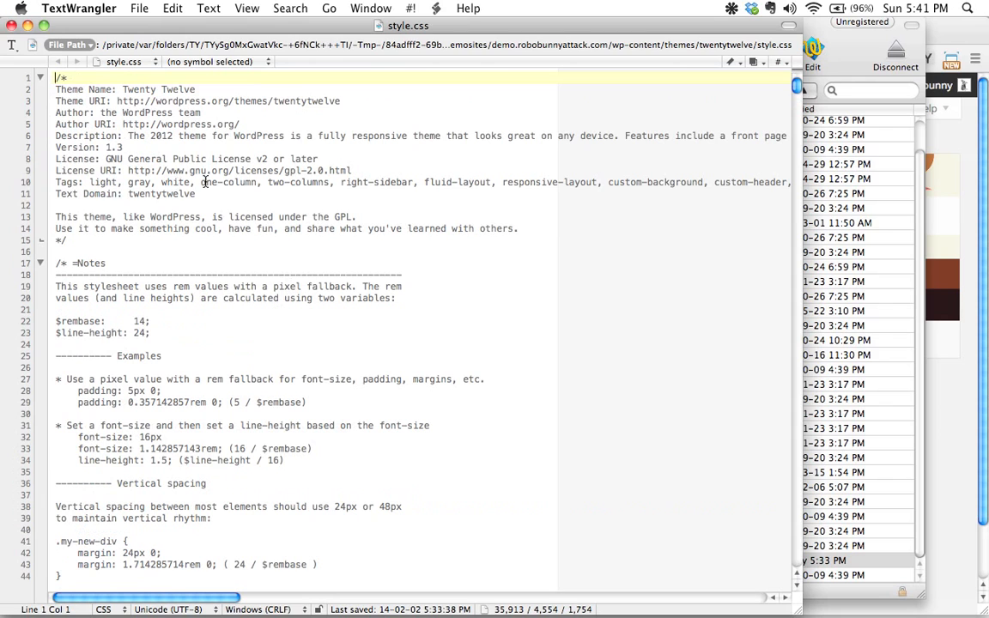
scroll(206, 183, down, 2)
scroll(203, 192, down, 10)
scroll(200, 206, down, 5)
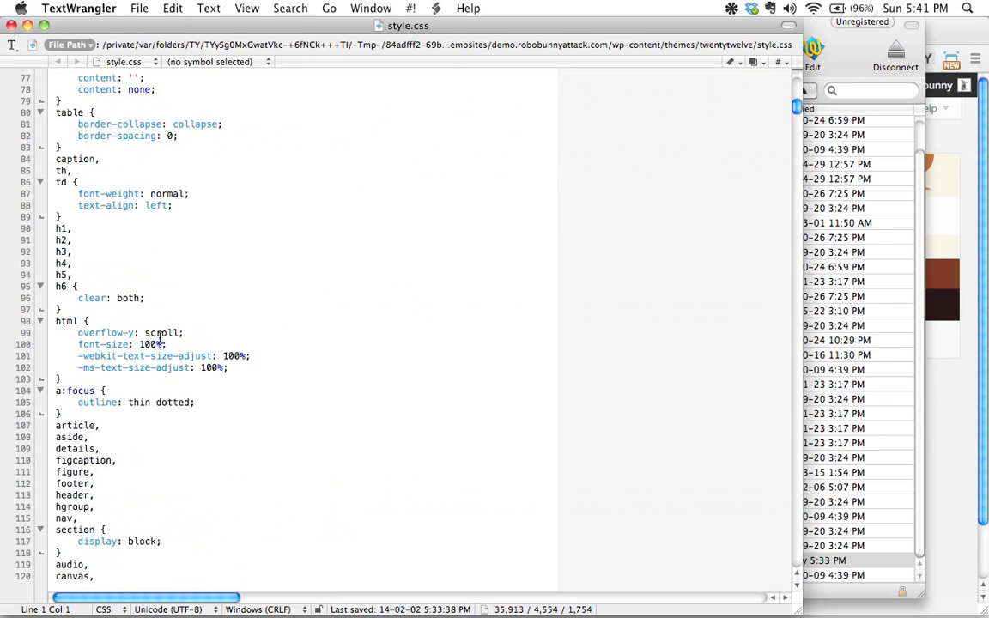
scroll(132, 268, down, 1)
scroll(132, 268, down, 10)
scroll(132, 268, down, 3)
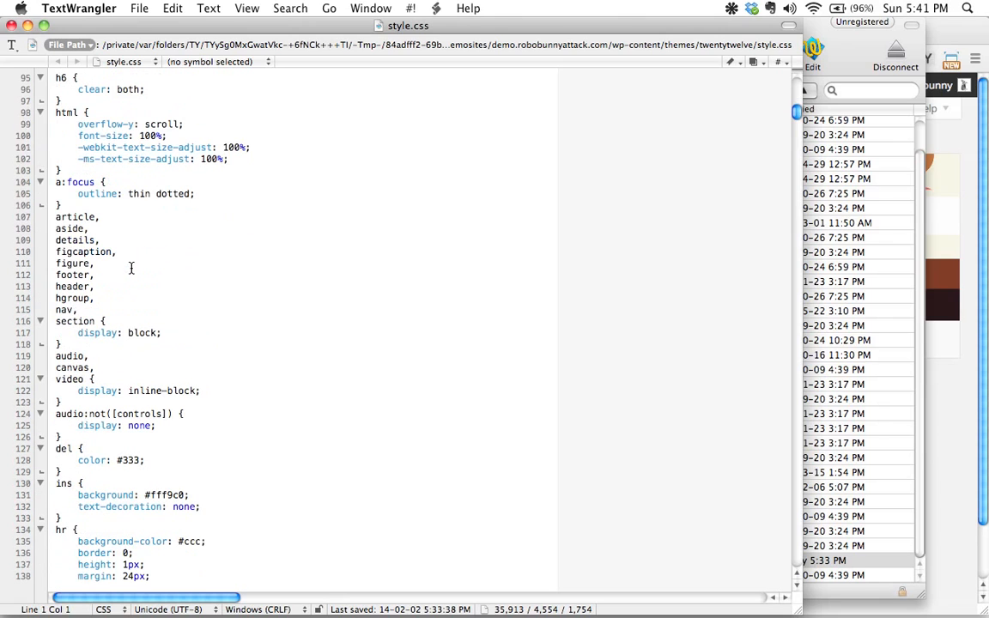
scroll(141, 258, down, 4)
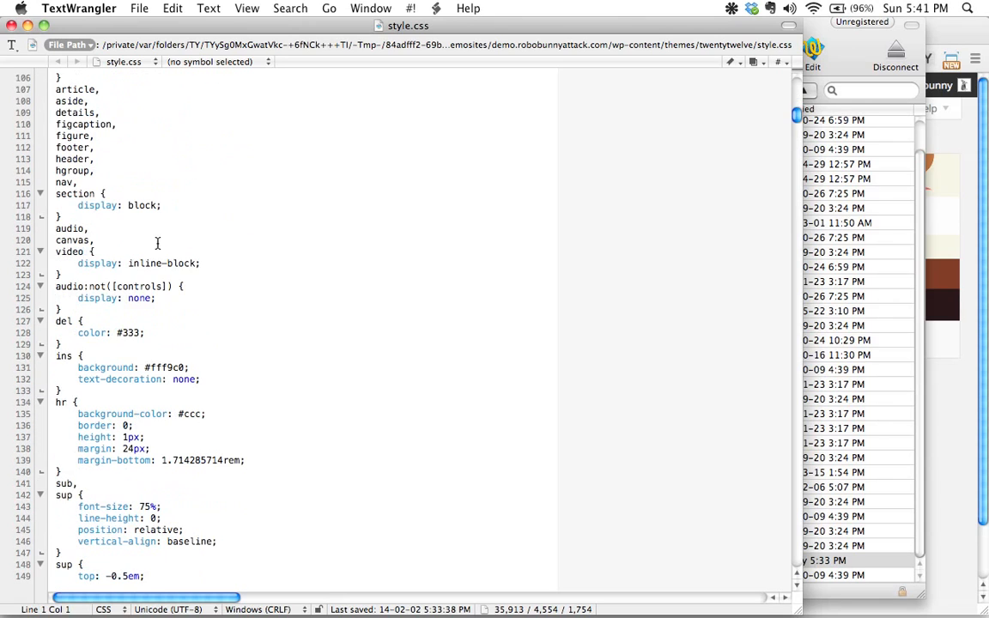
scroll(155, 249, up, 10)
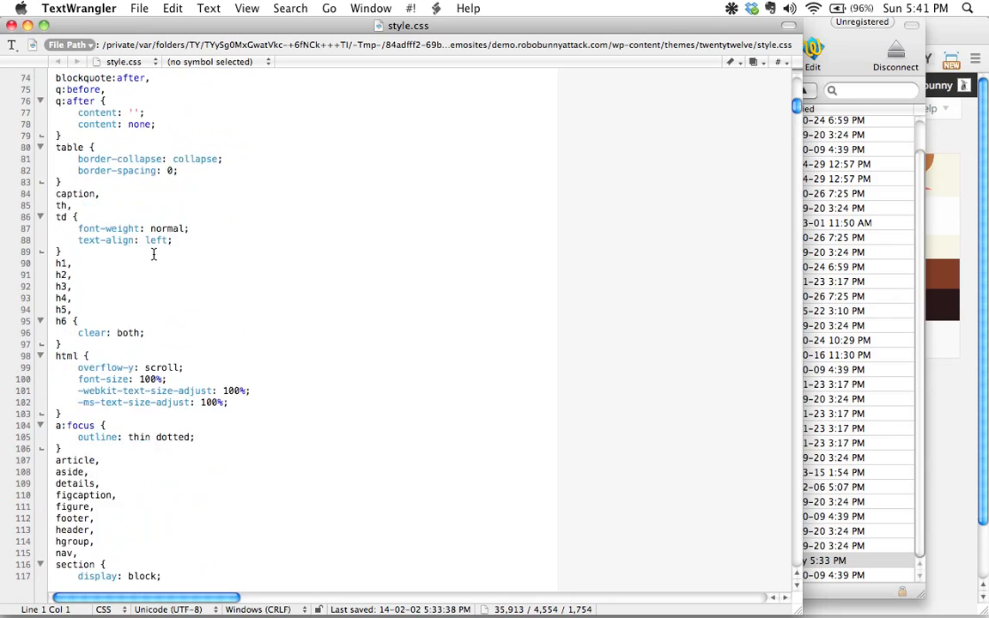
scroll(154, 251, up, 18)
scroll(154, 251, up, 3)
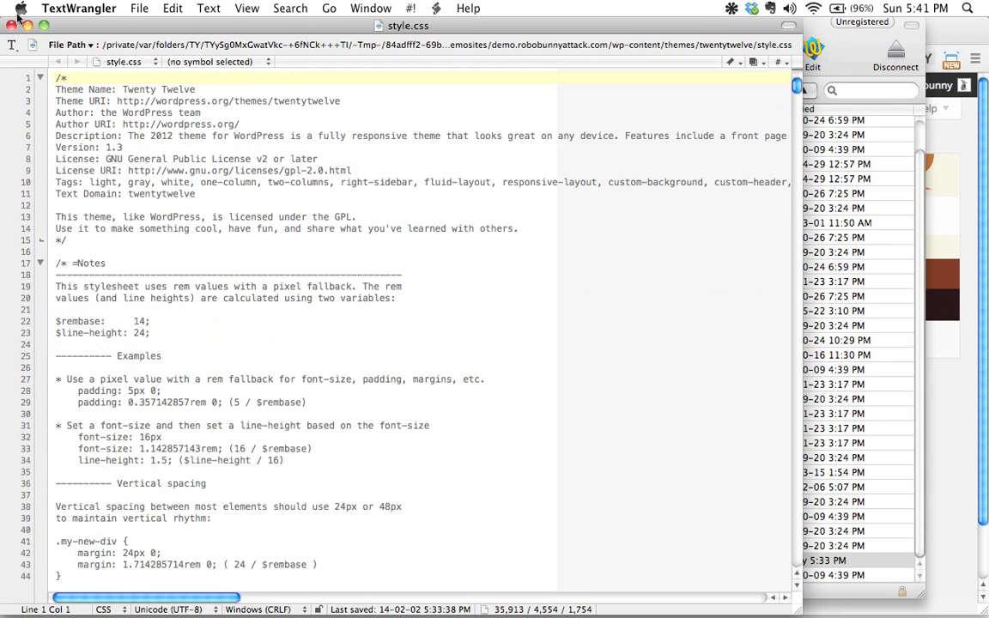
Step: Open full-width.php from twentytwelve/page-templates in Cyberduck for editing in TextWrangler
click(812, 53)
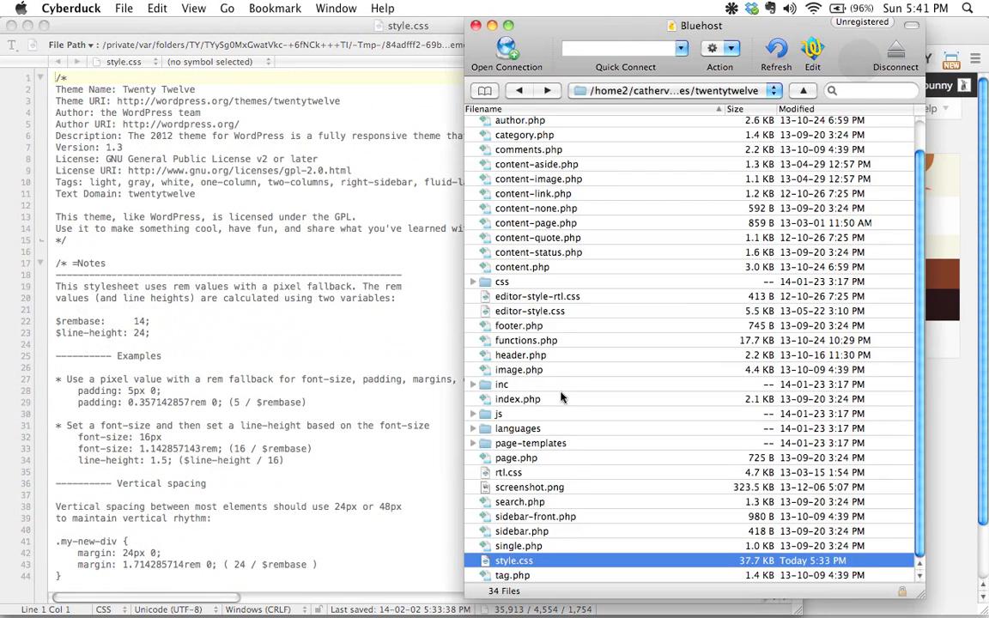
click(474, 443)
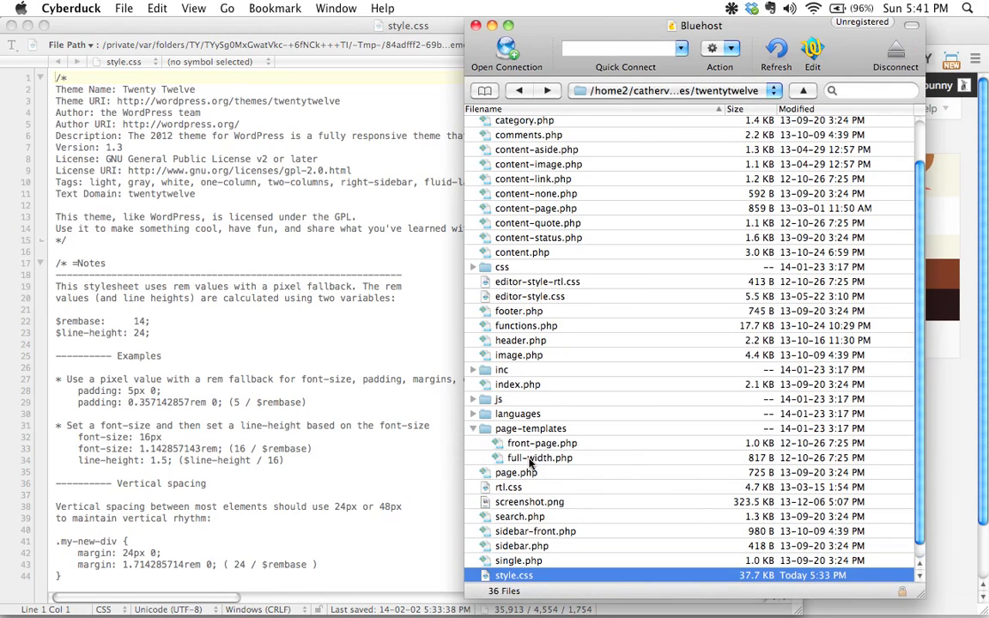
click(529, 461)
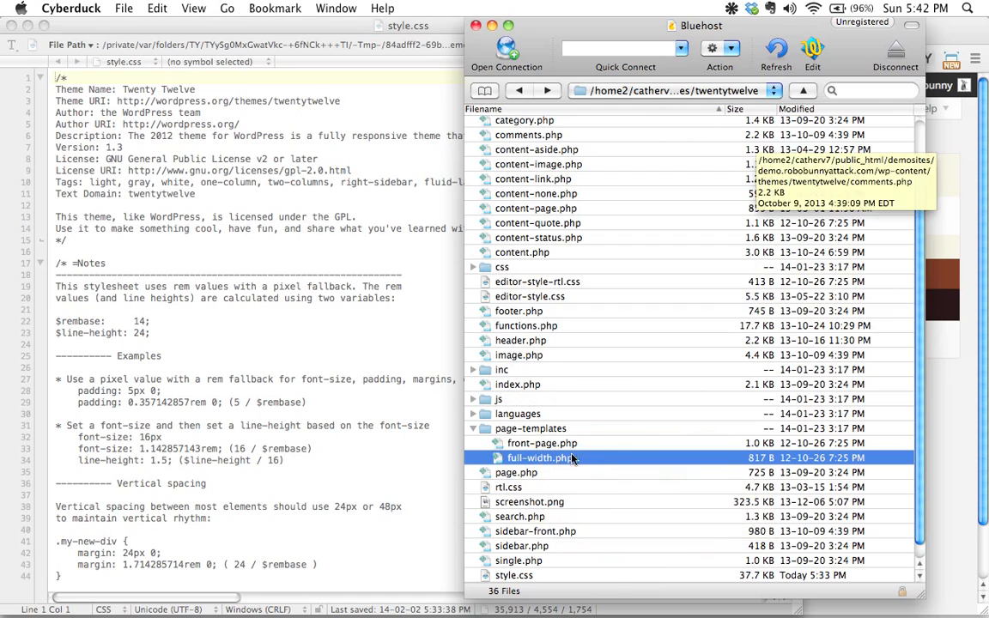
click(812, 50)
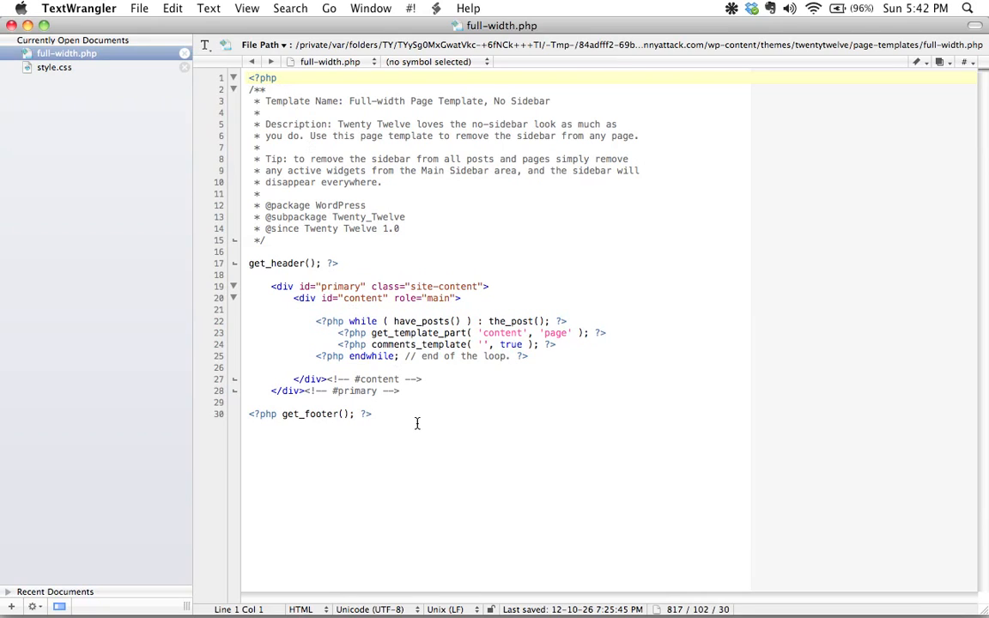
click(372, 444)
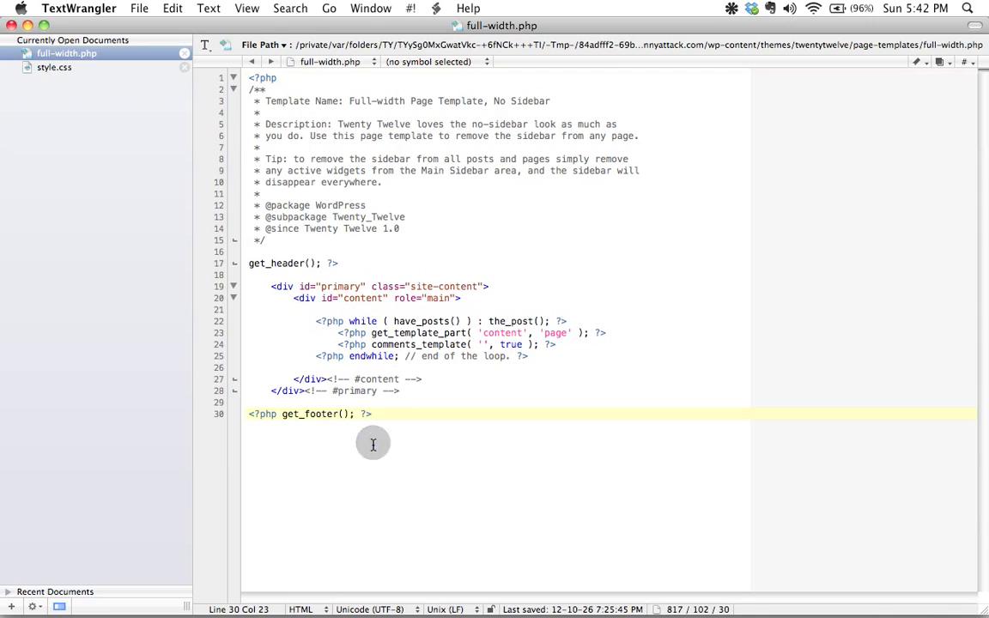